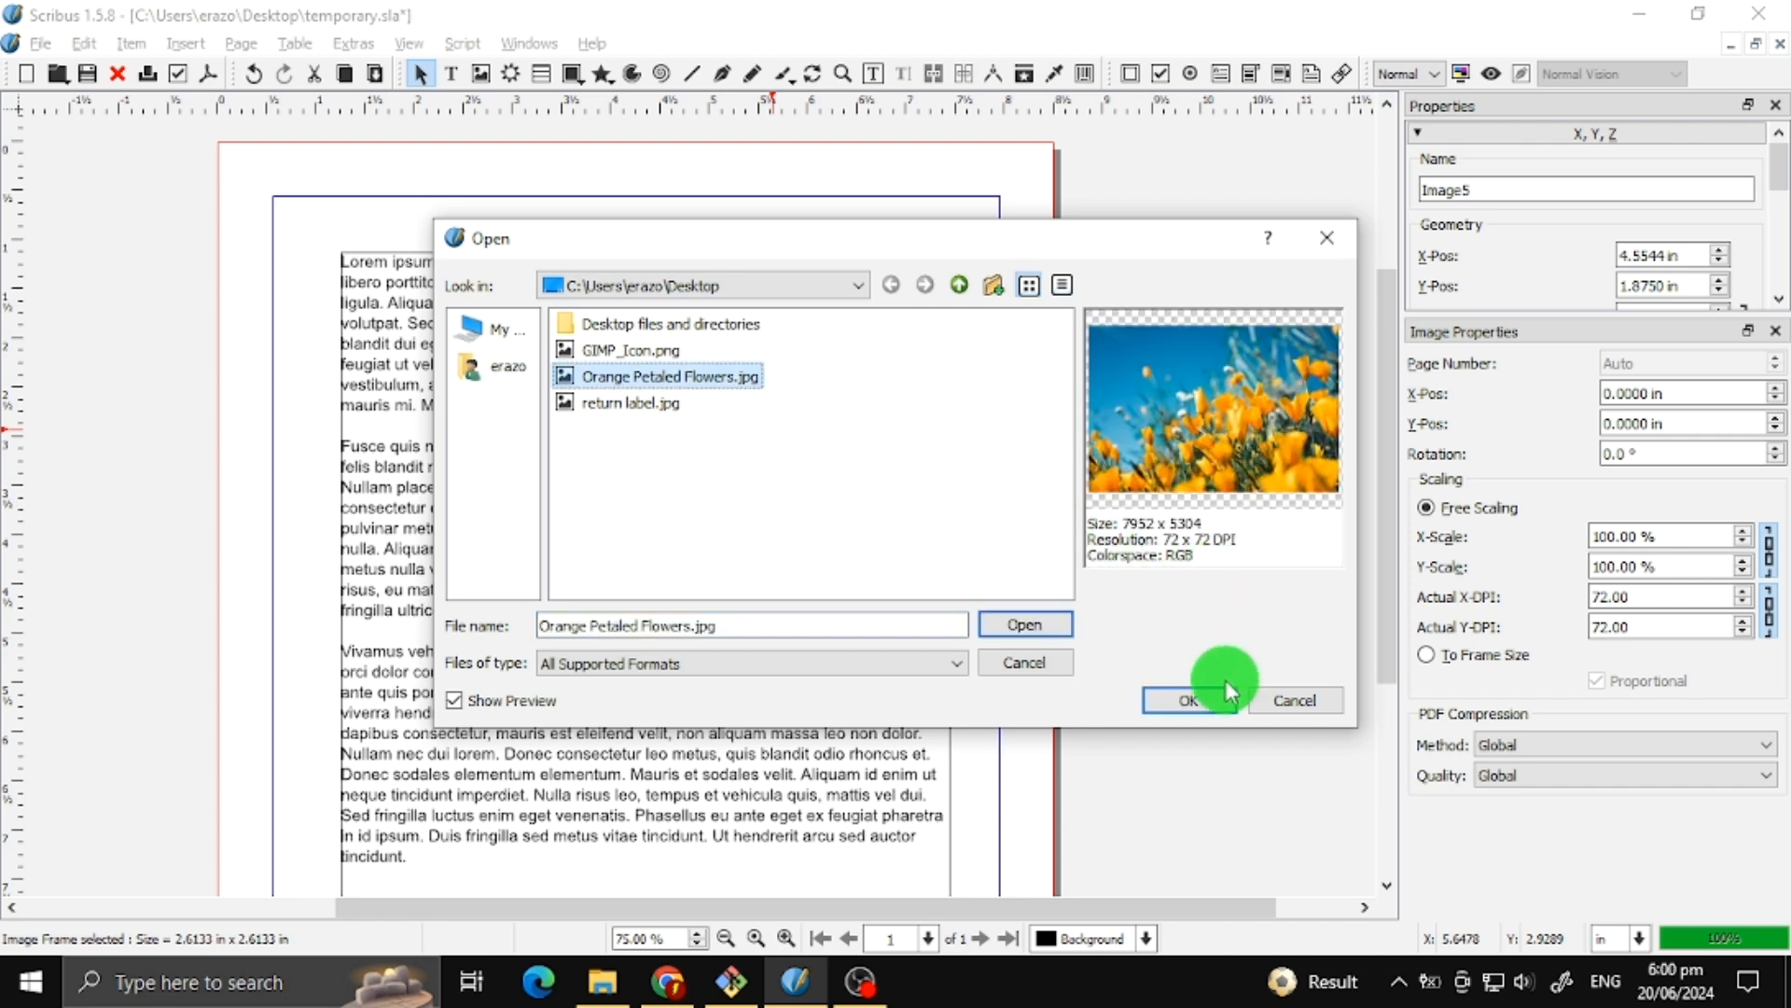
Step: Load Orange Petaled Flowers.jpg into the image frame, move the frame over the third paragraph and resize it to about 1.61 in square
click(1223, 699)
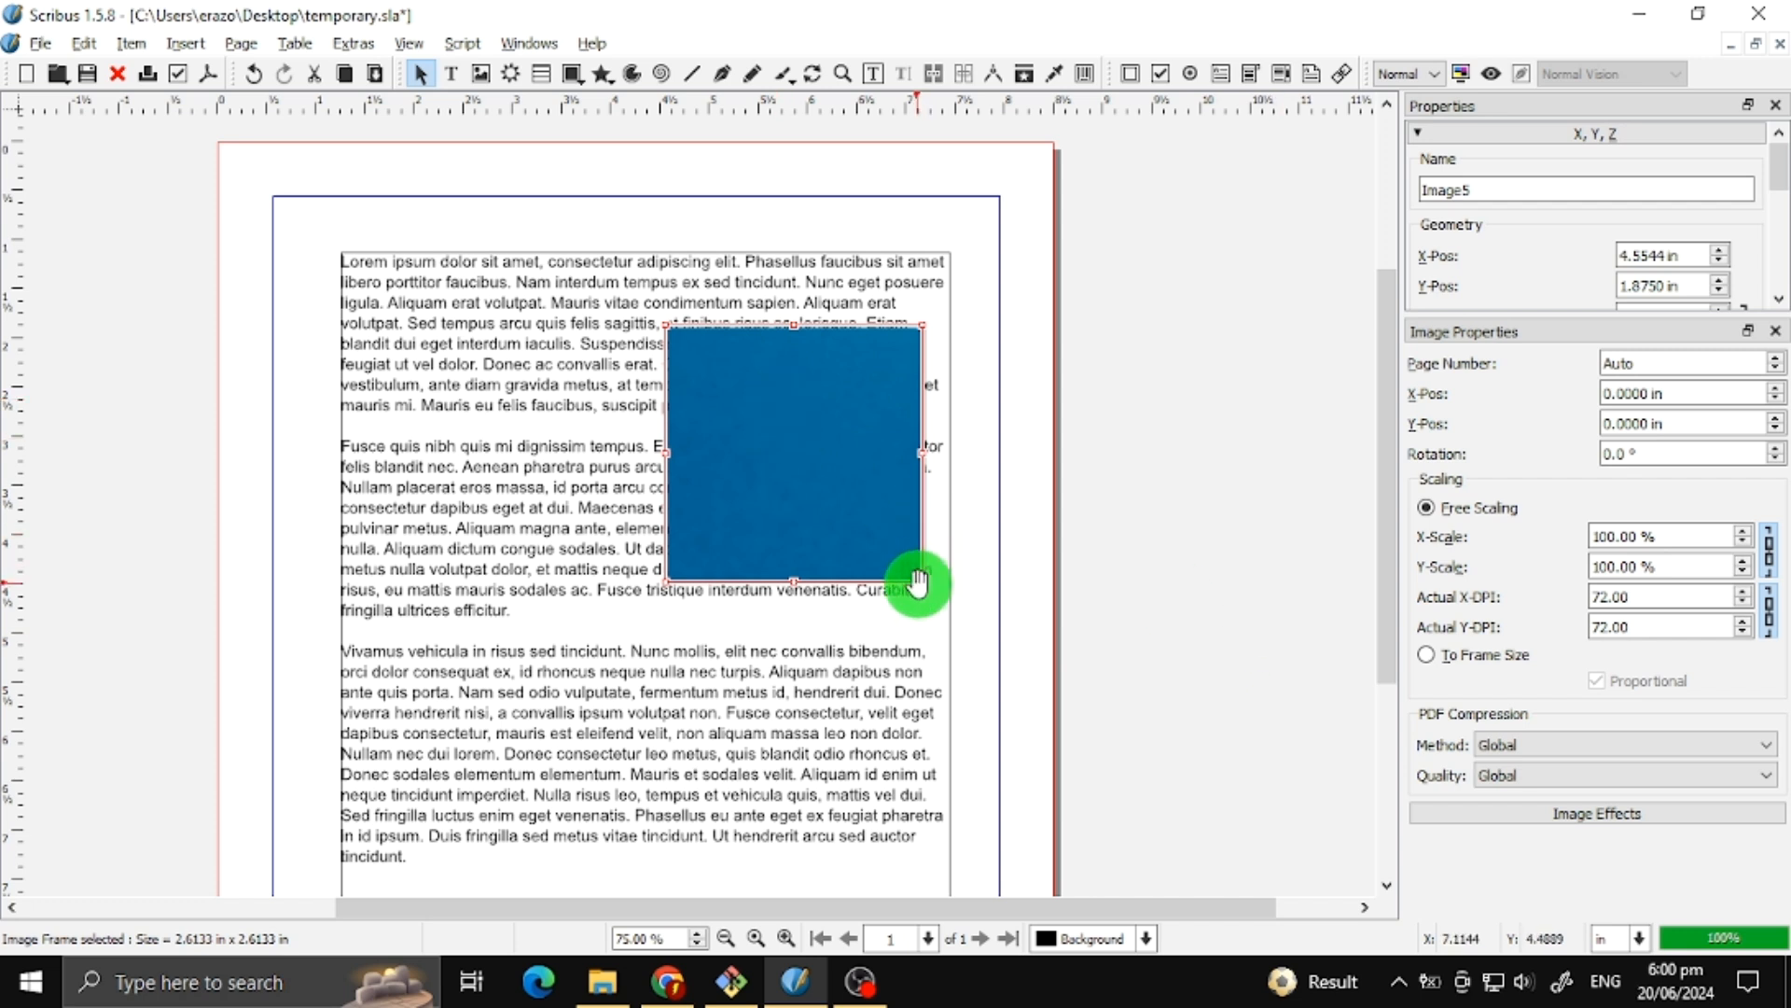
drag(915, 569, 641, 740)
drag(723, 844, 688, 830)
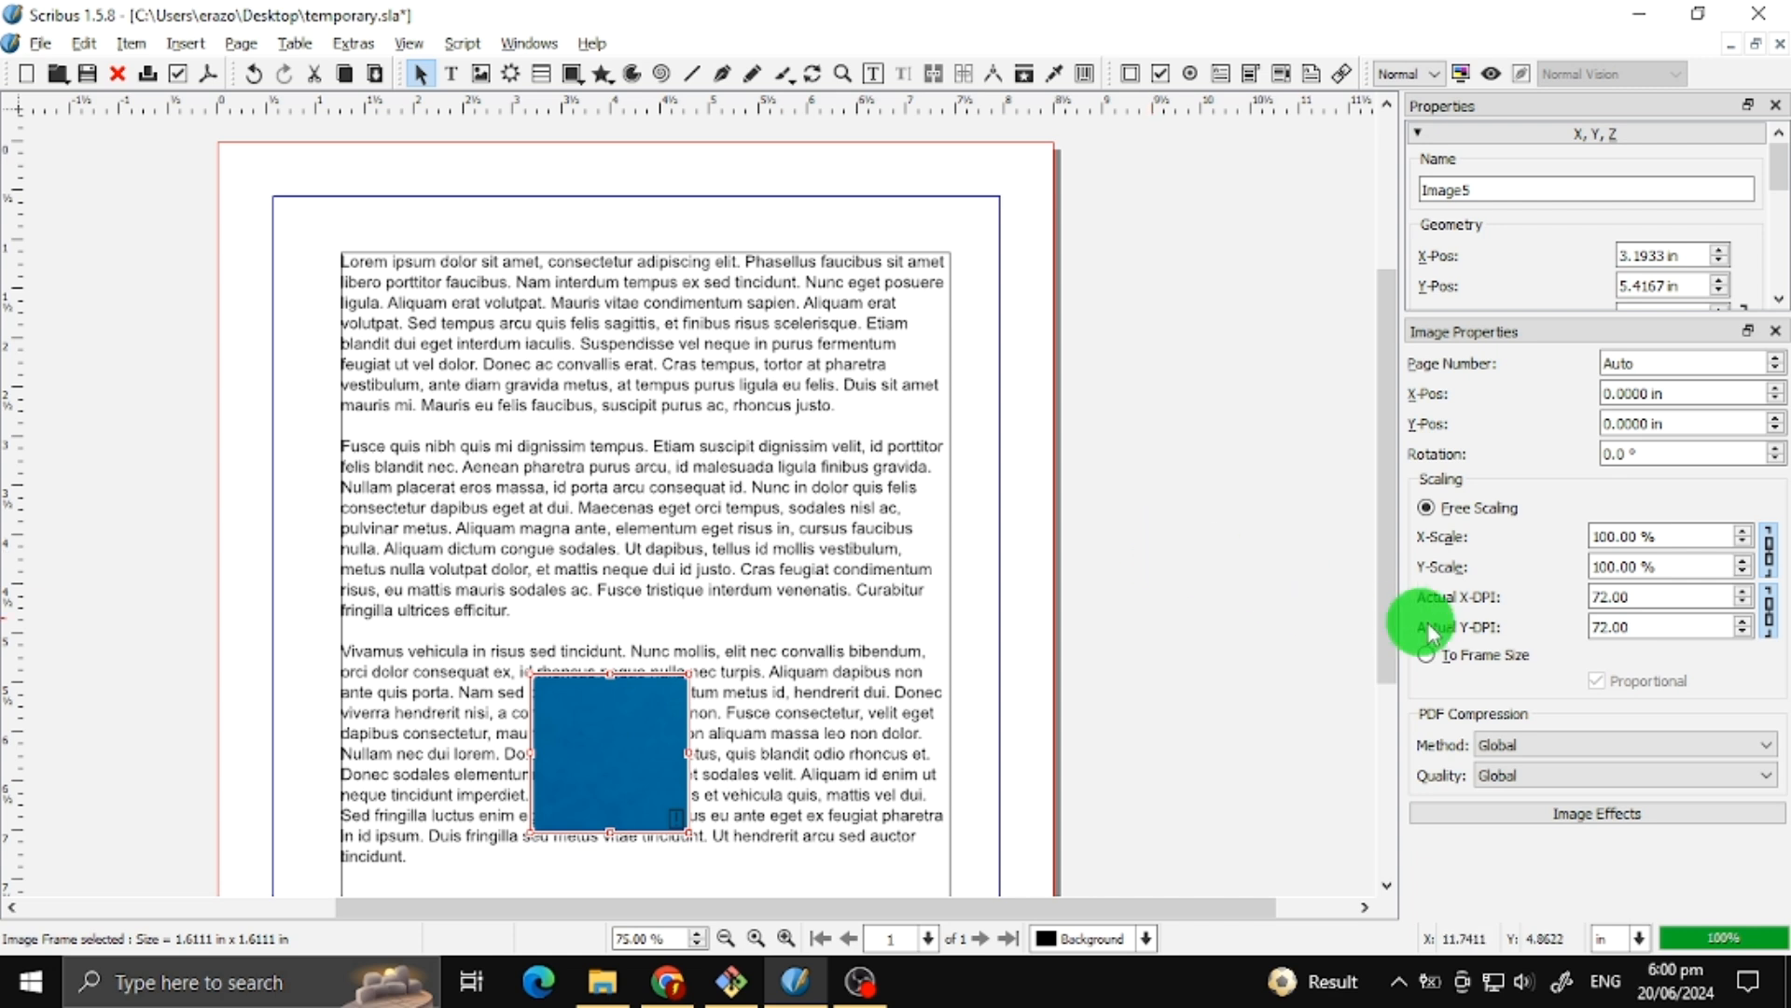
Step: Scale the flower picture to the frame size without keeping proportions, and shift its frame slightly to the right within the third paragraph
click(1476, 653)
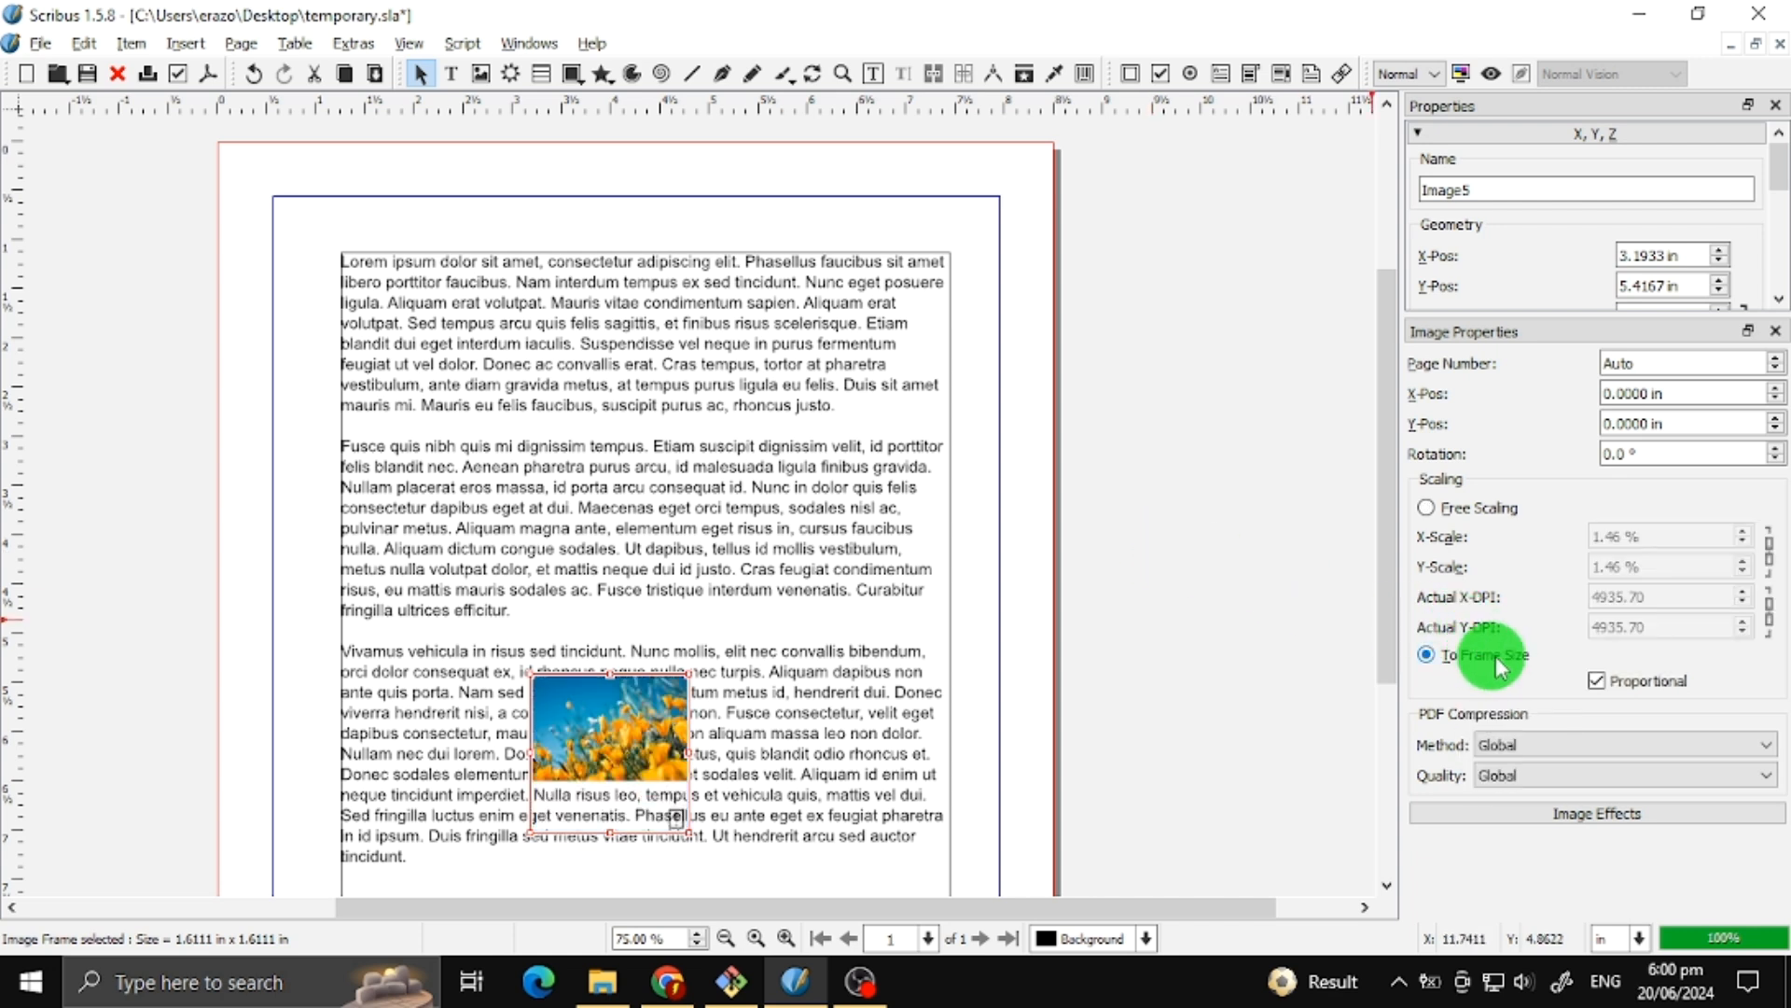
click(1601, 686)
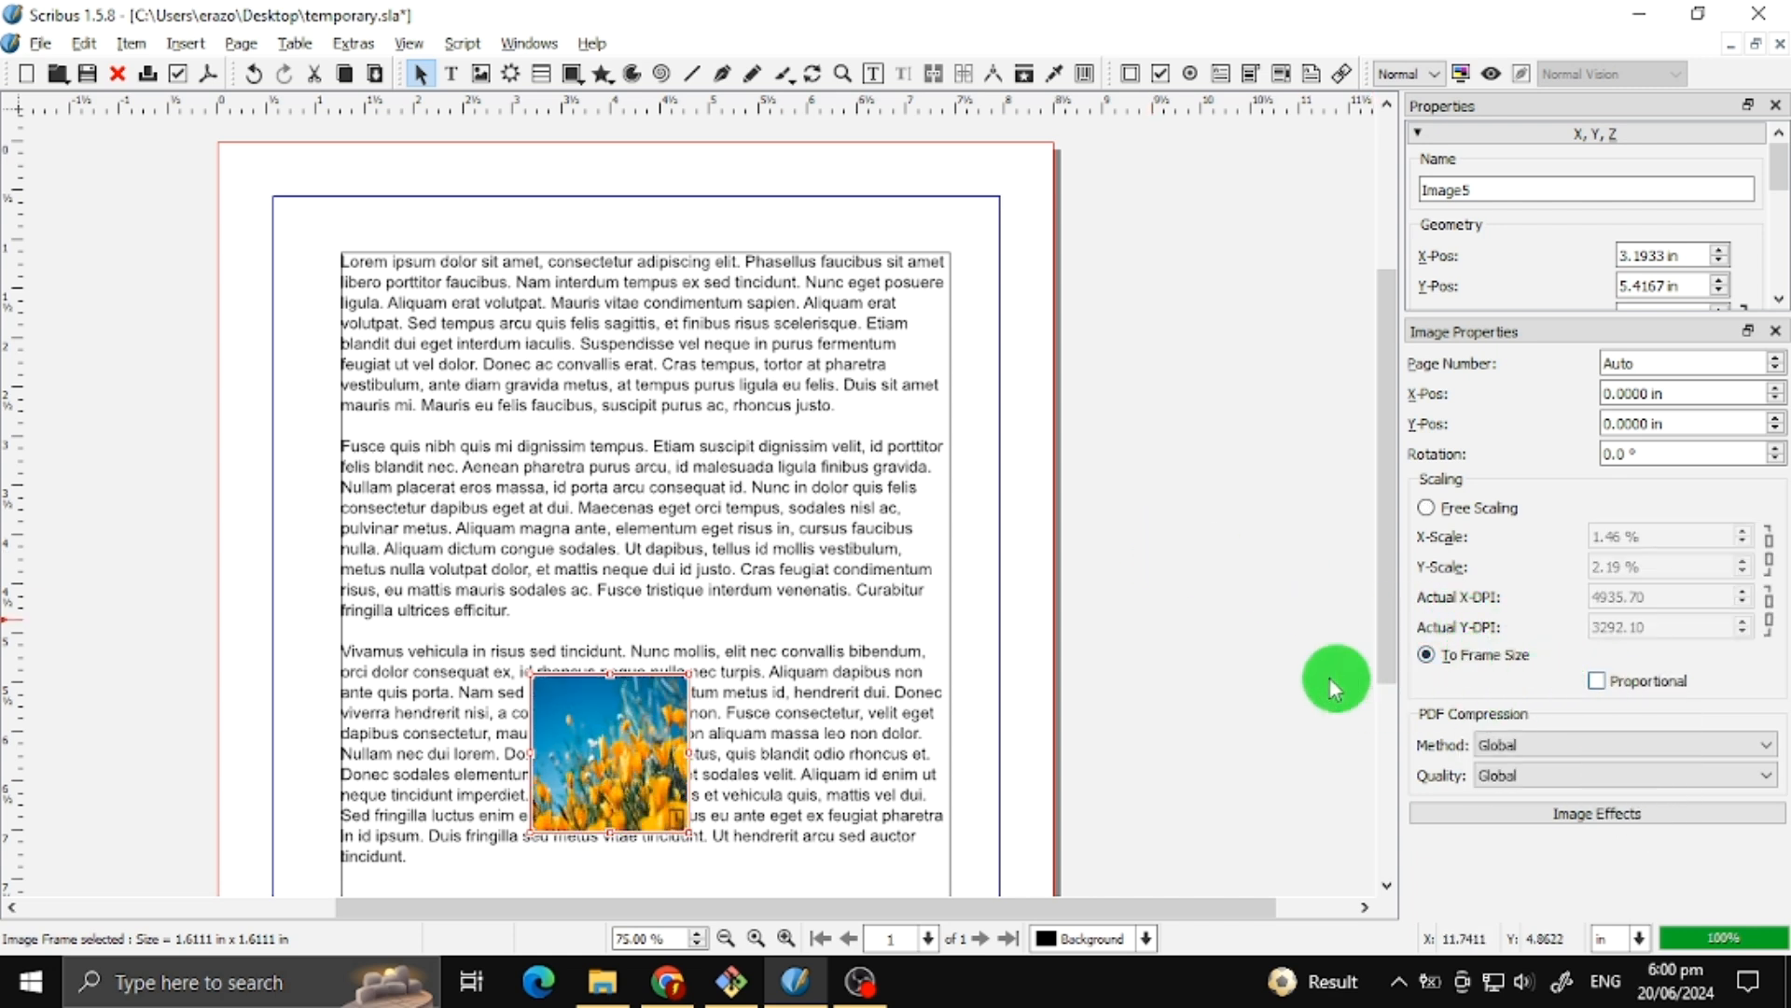
drag(625, 770, 933, 701)
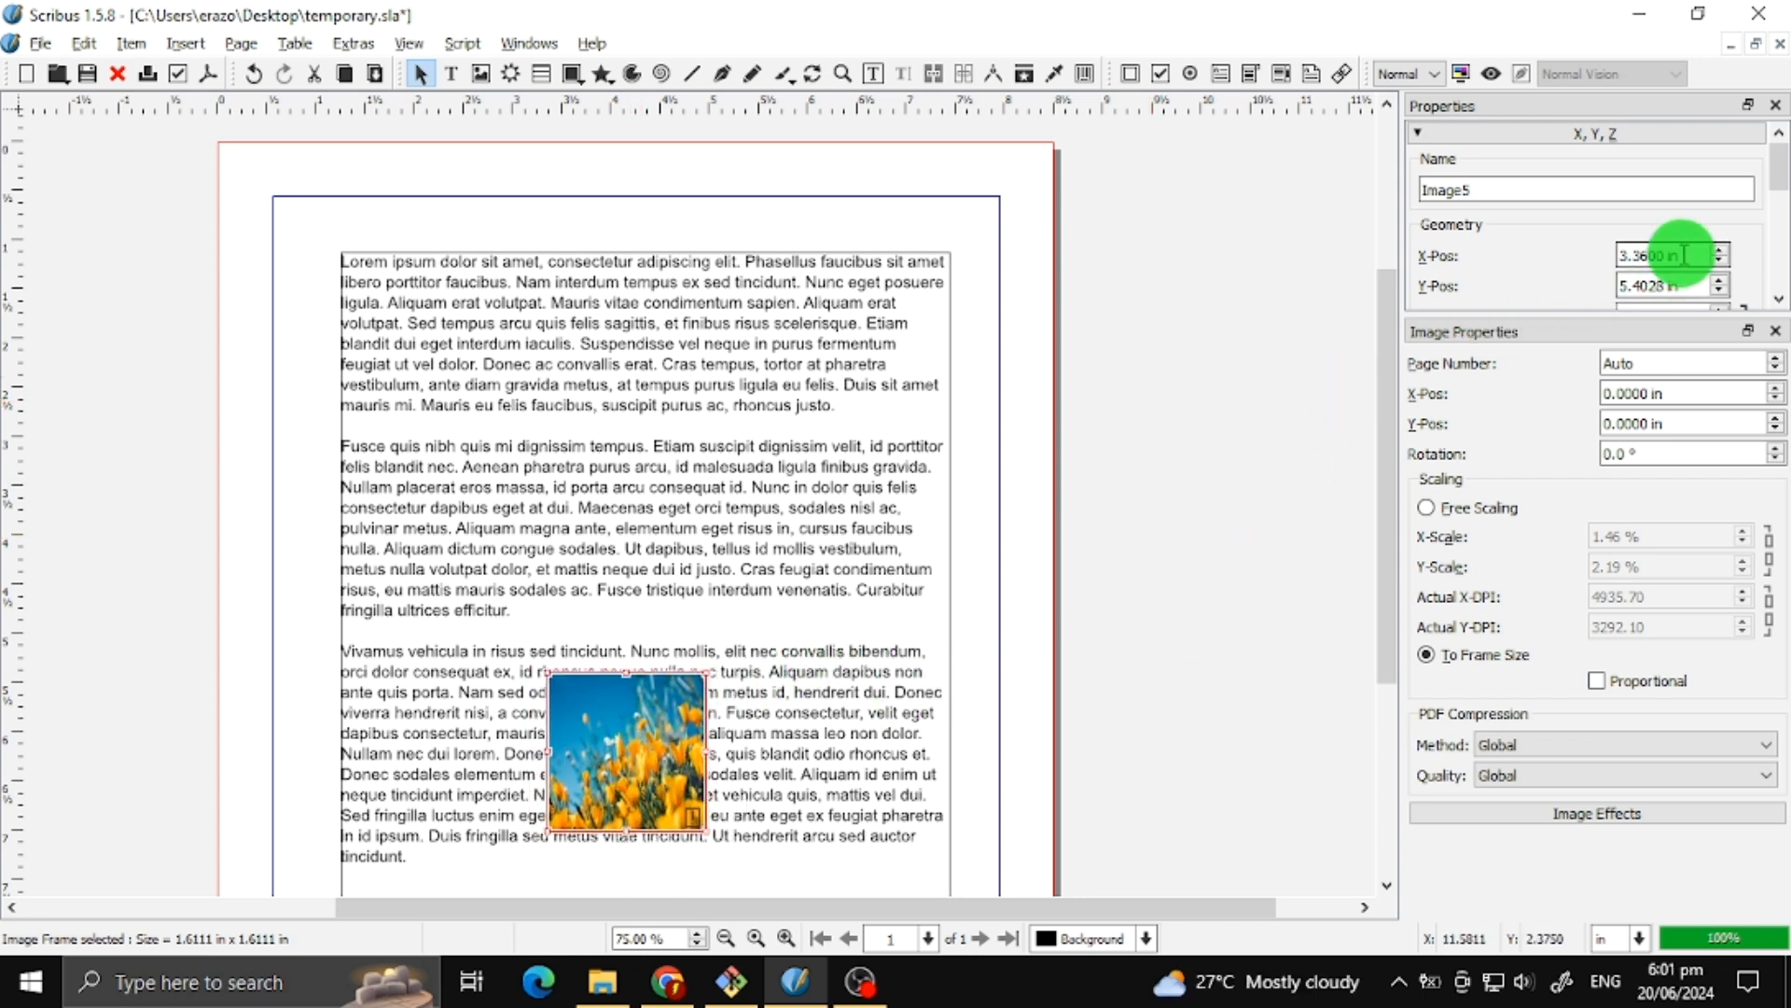
Step: Make the text flow around the flower picture's frame shape, and move the picture off the page, beside its right edge
drag(1780, 186, 1782, 266)
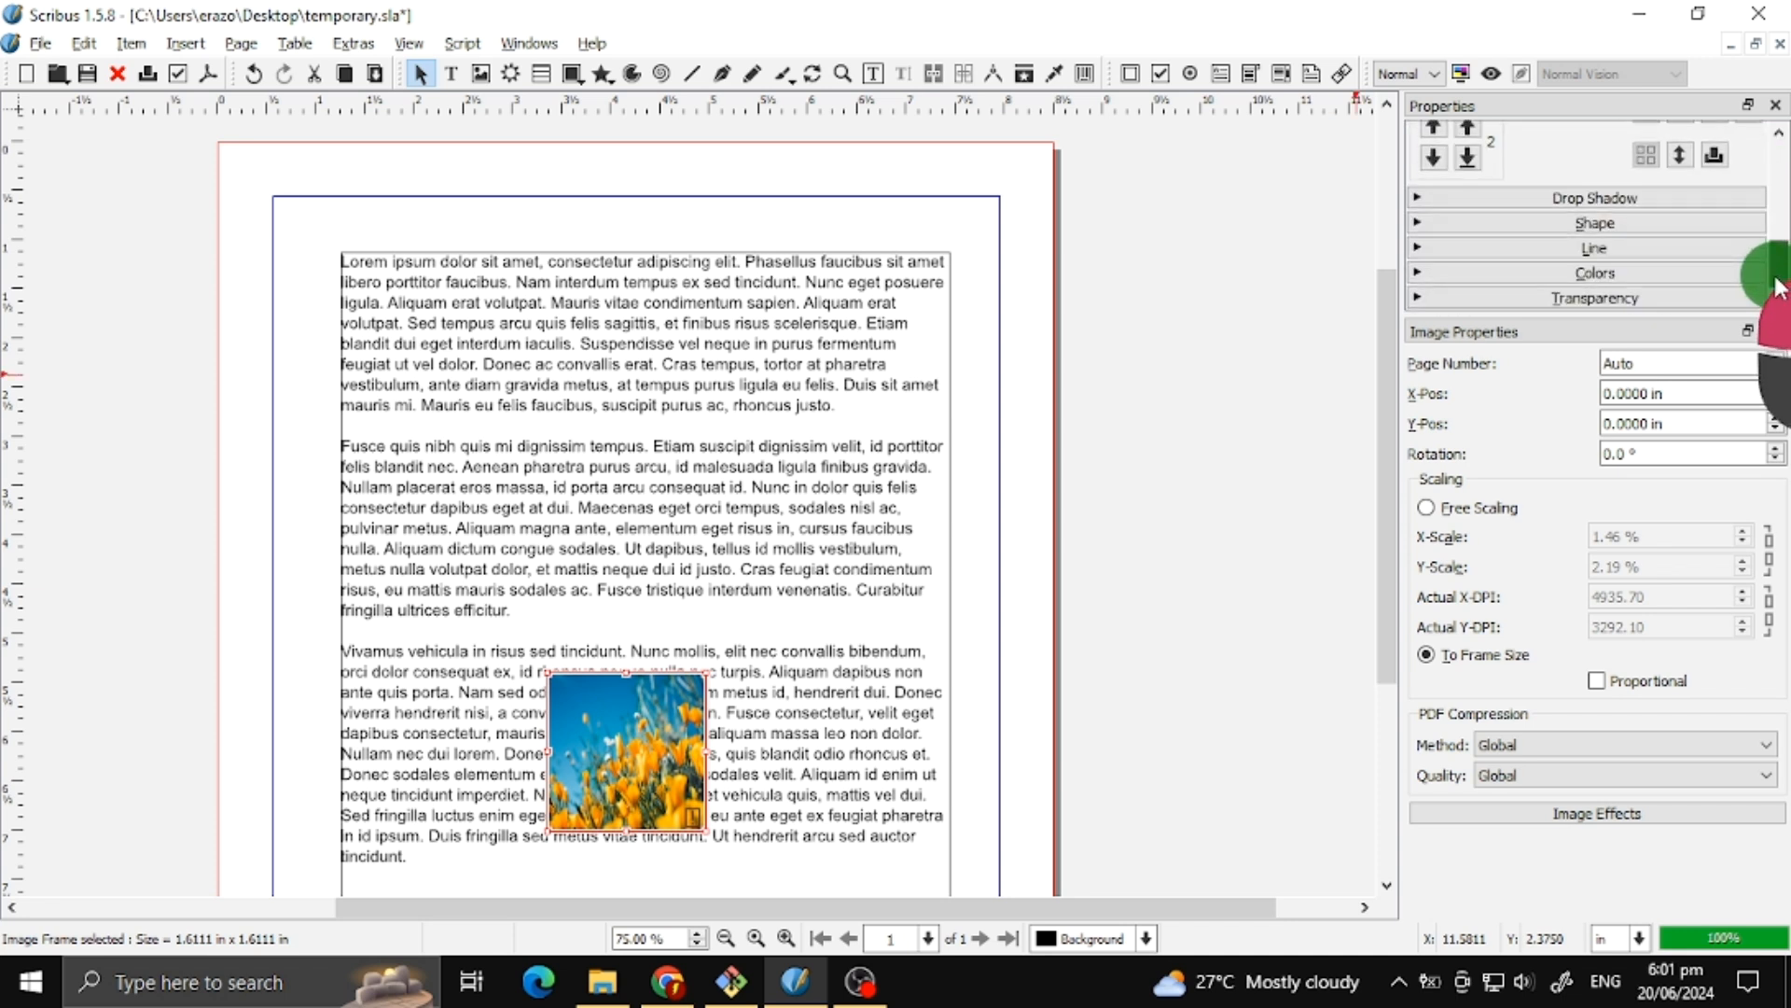
click(1610, 222)
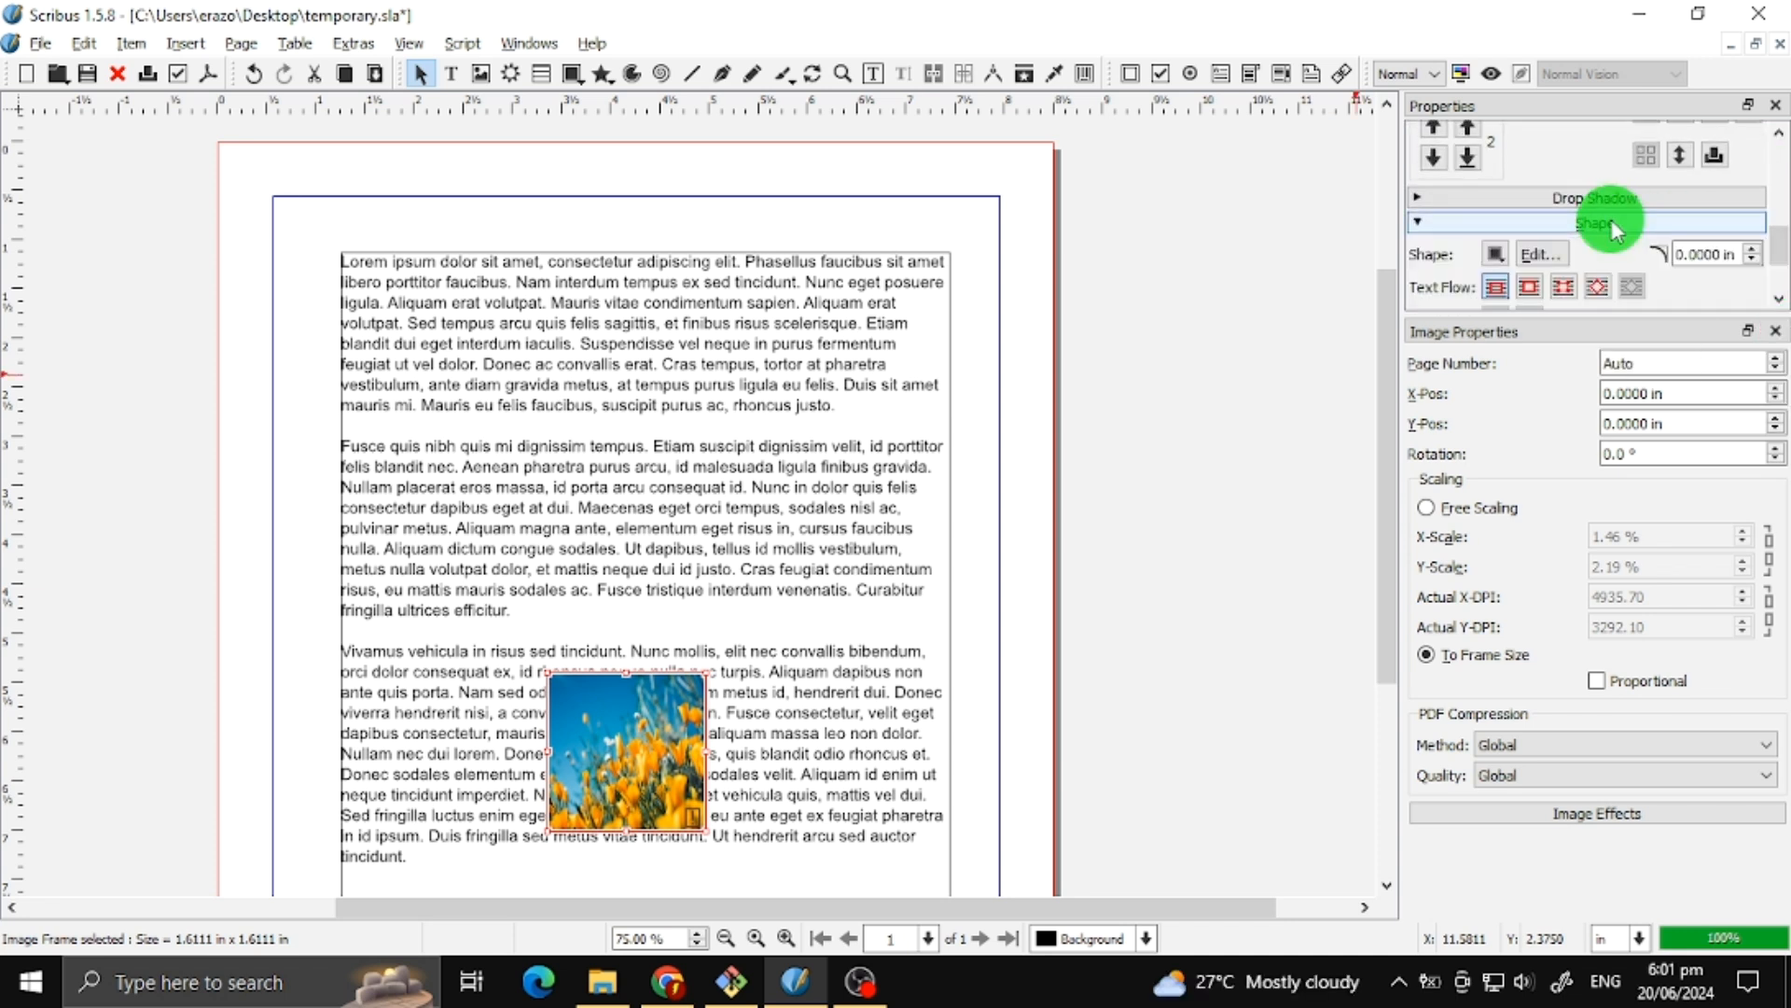
scroll(1763, 242, down, 3)
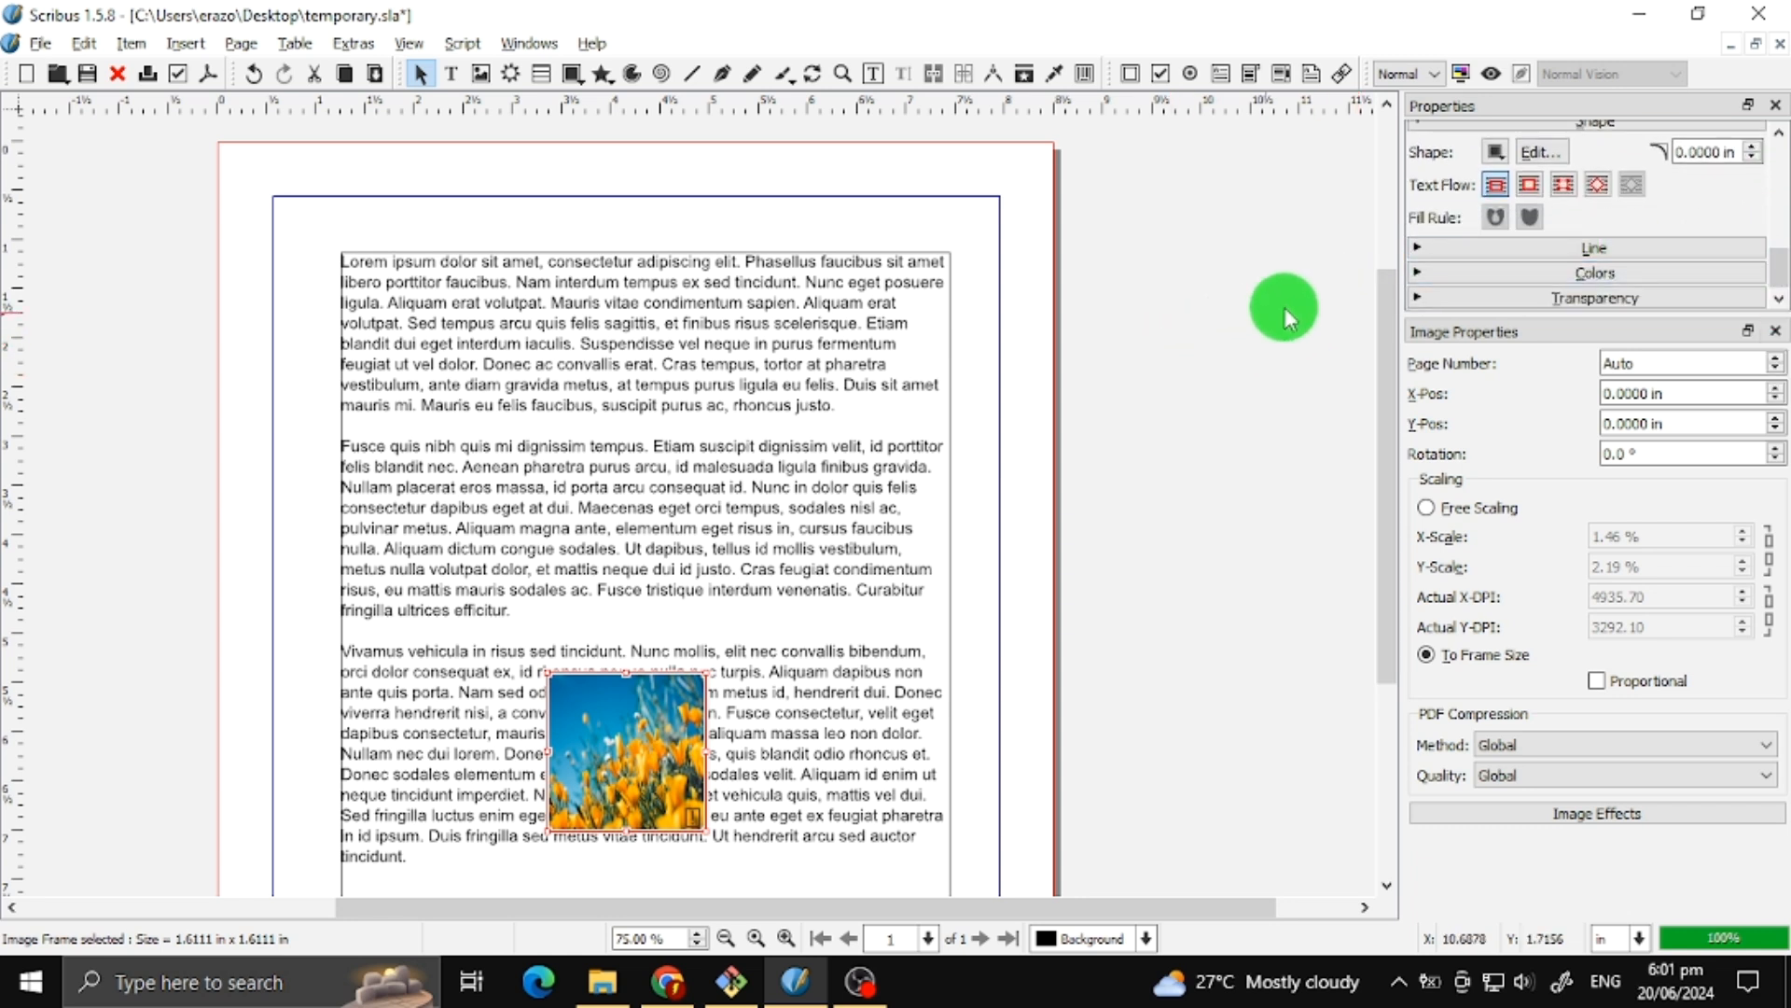
click(1532, 185)
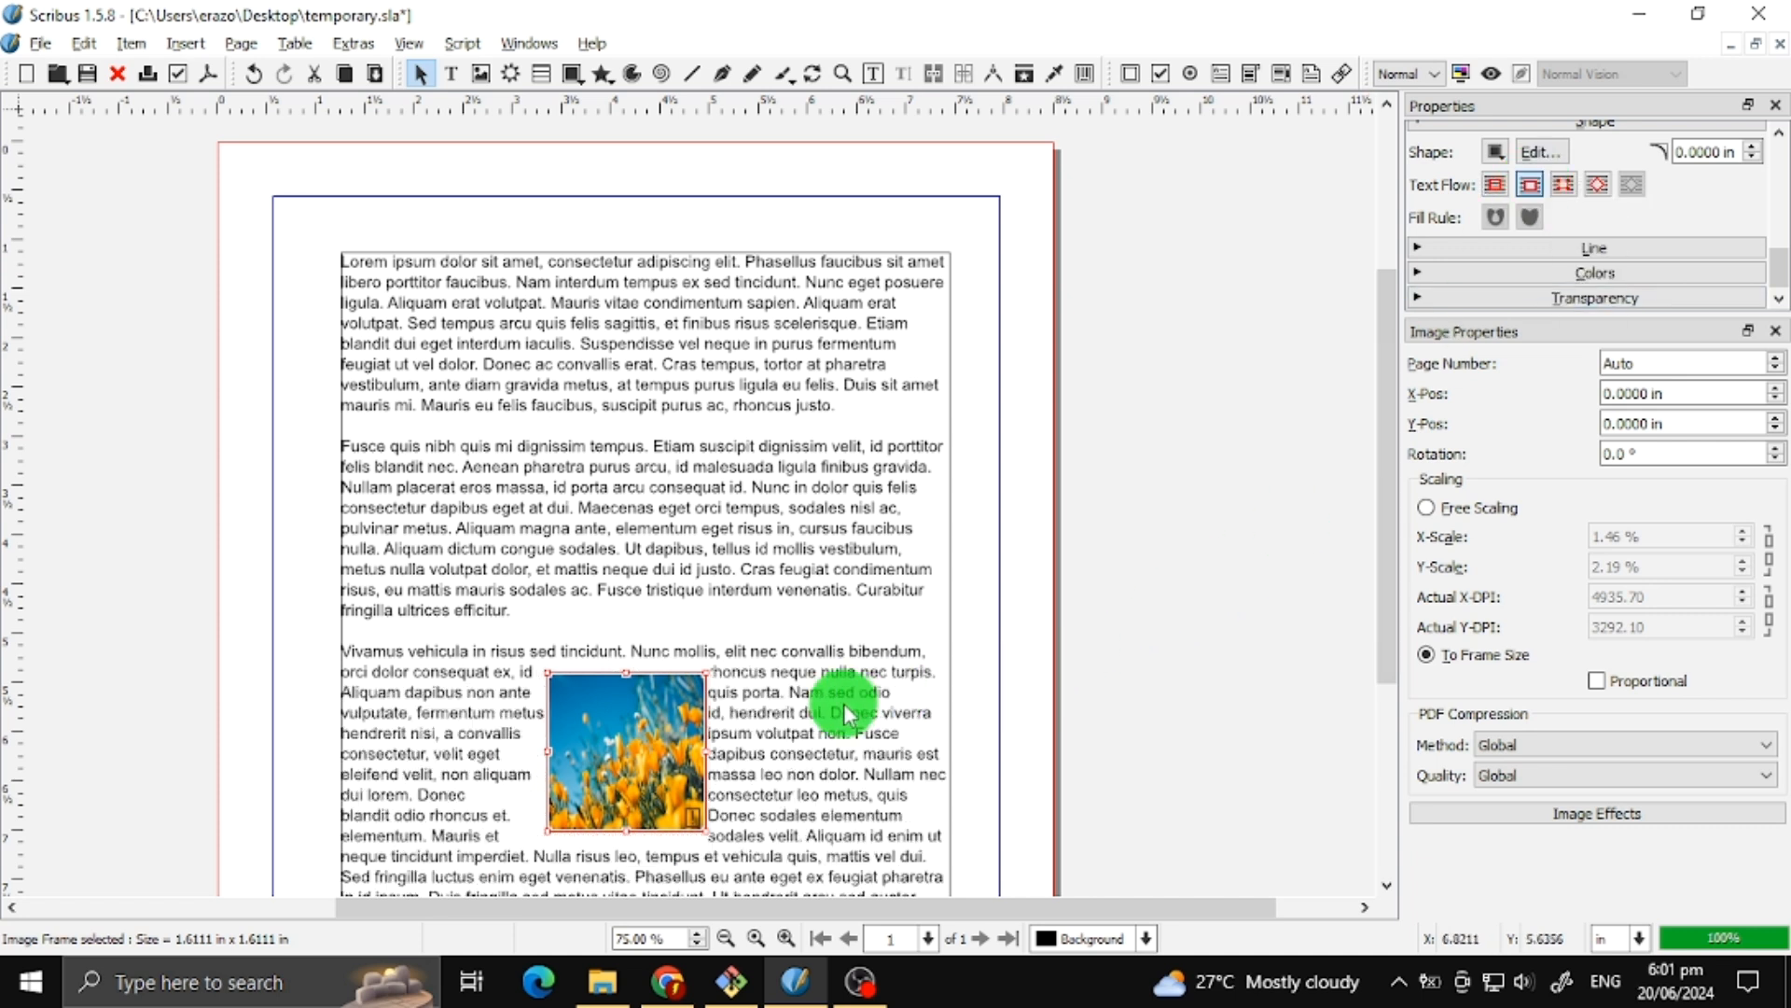
drag(604, 754, 1171, 558)
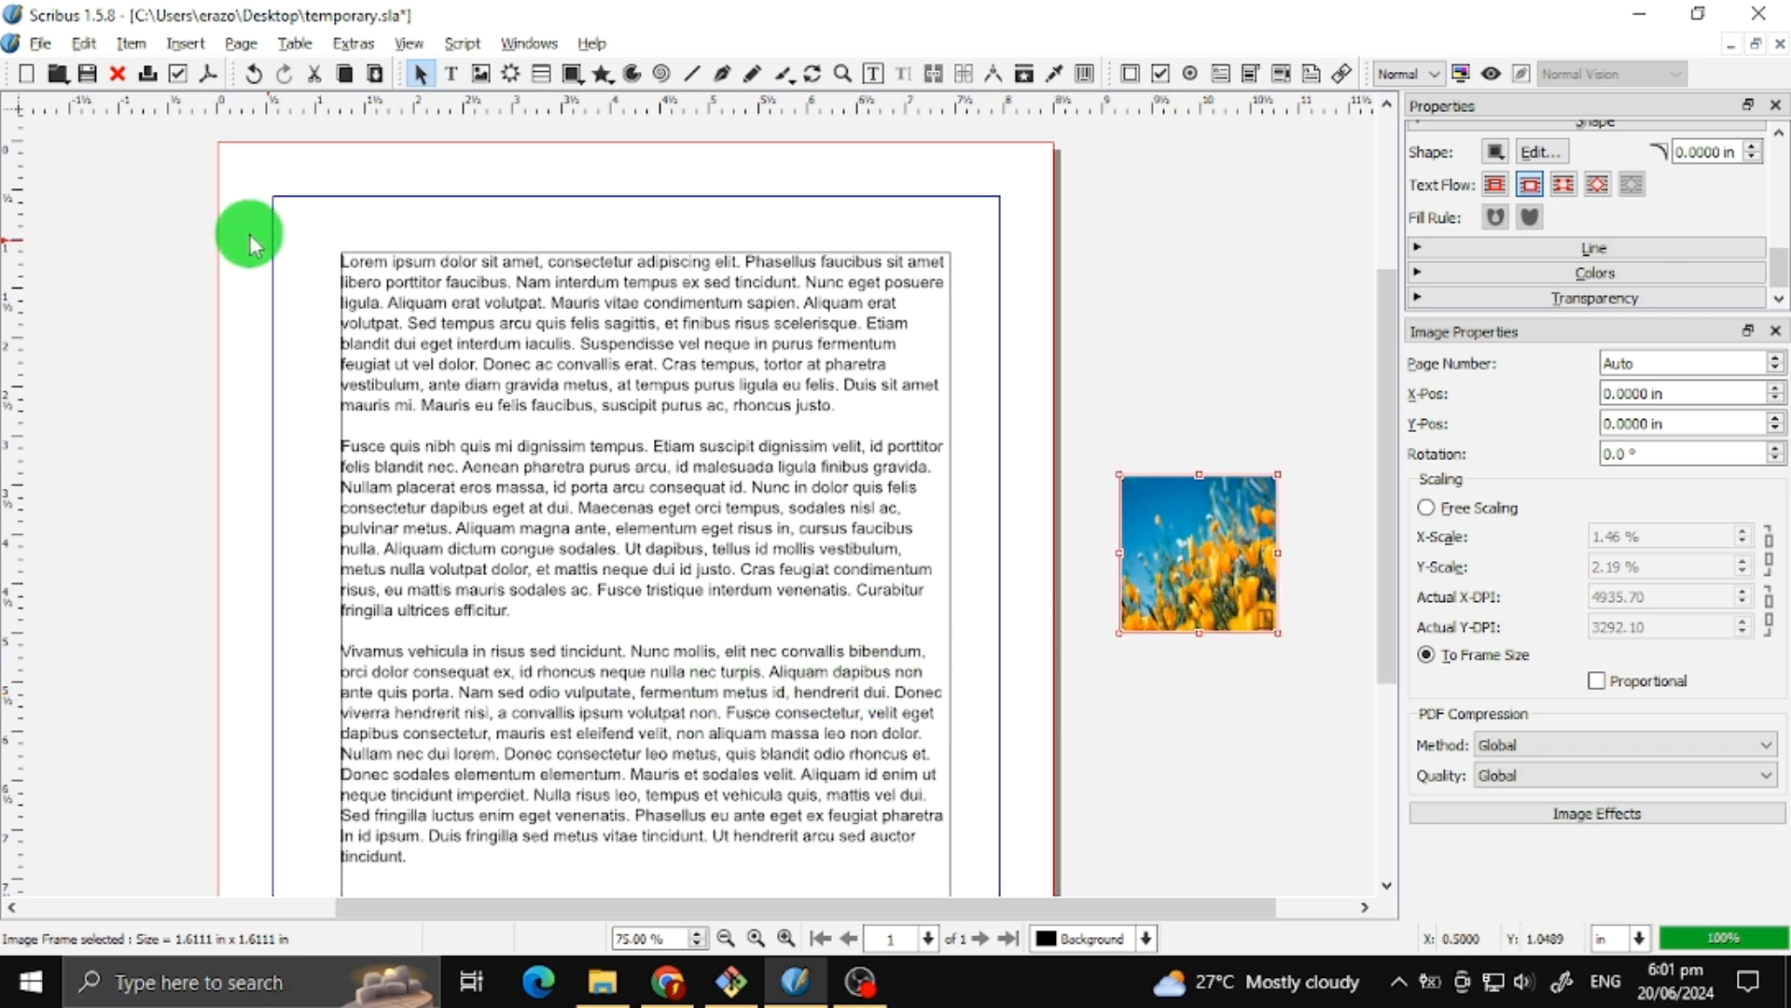
Step: Draw a circle shape about 1.52 in across over the middle of the third paragraph
click(573, 77)
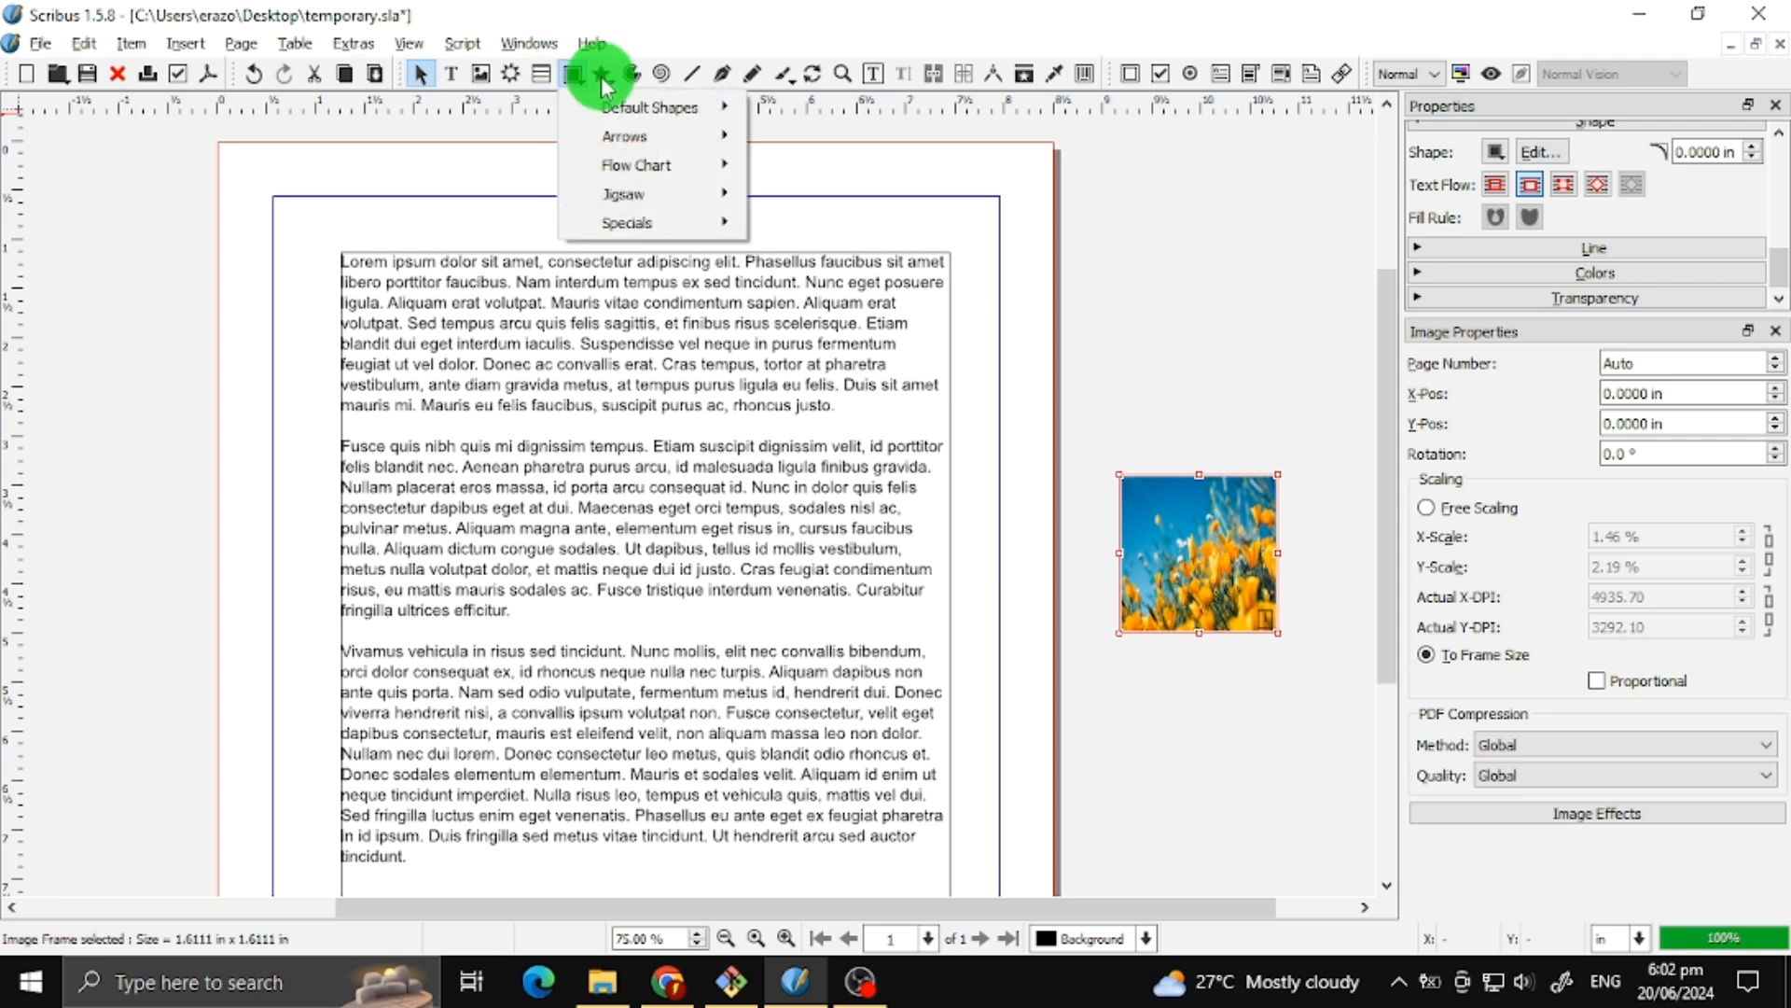
mouse_move(601, 104)
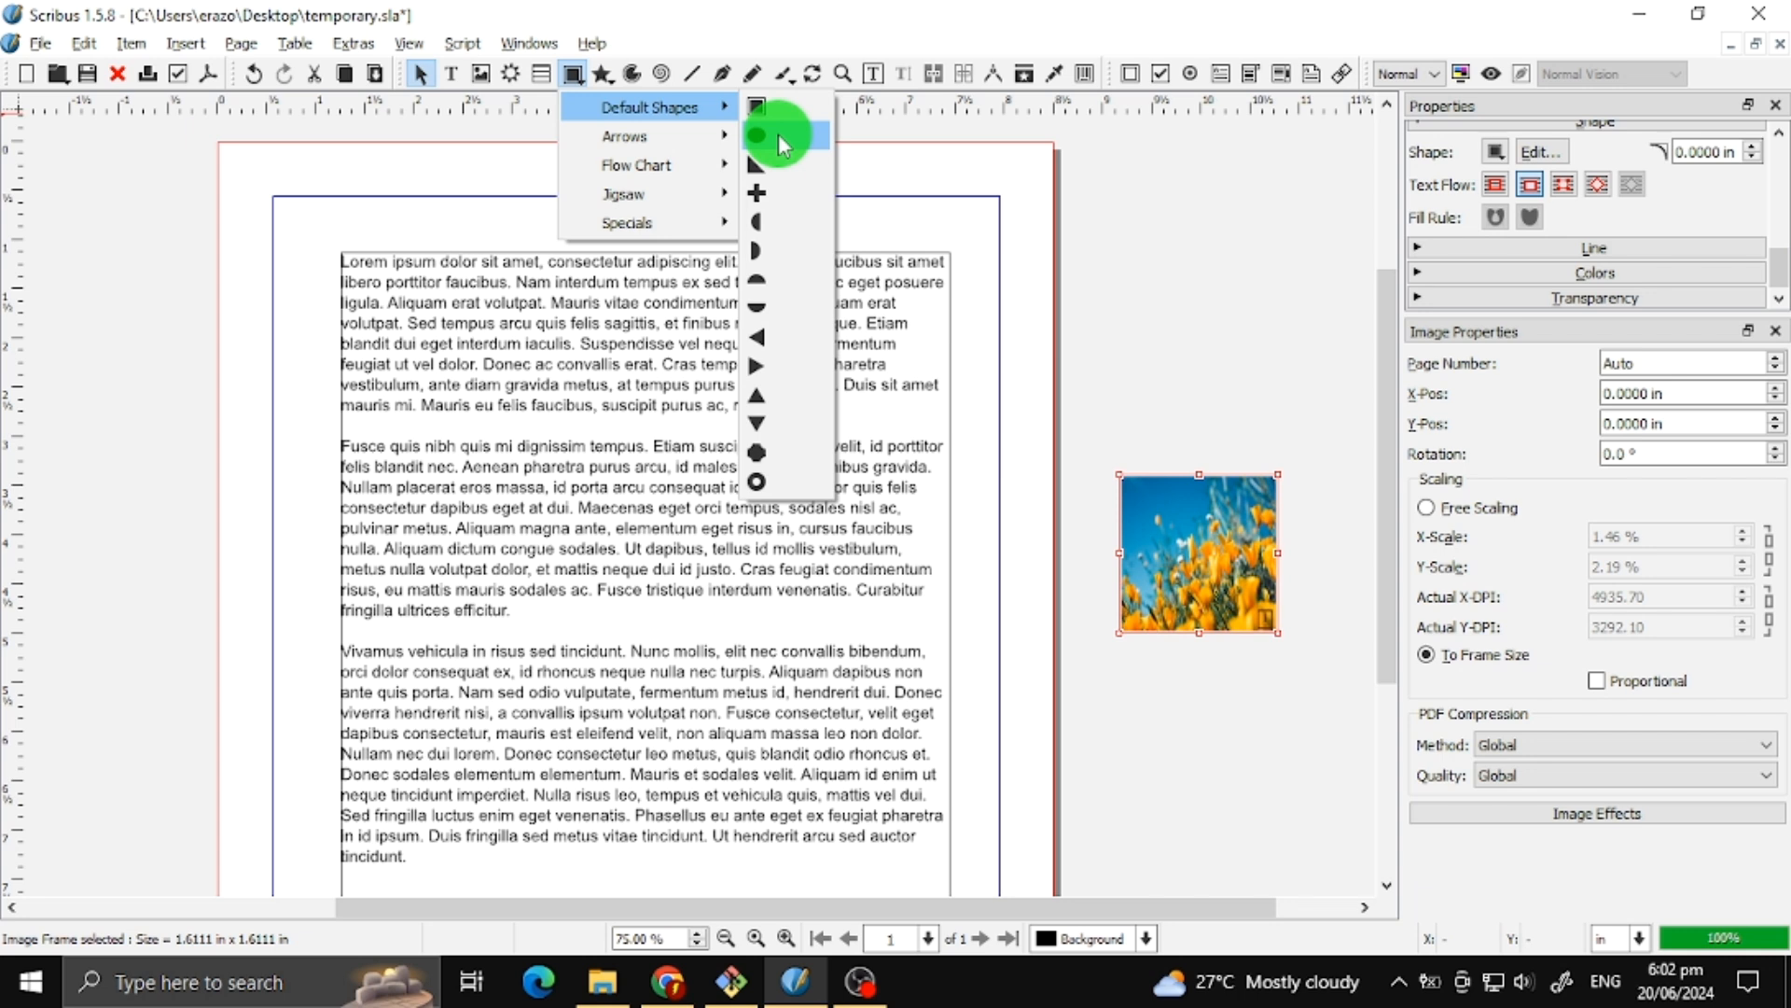
click(778, 133)
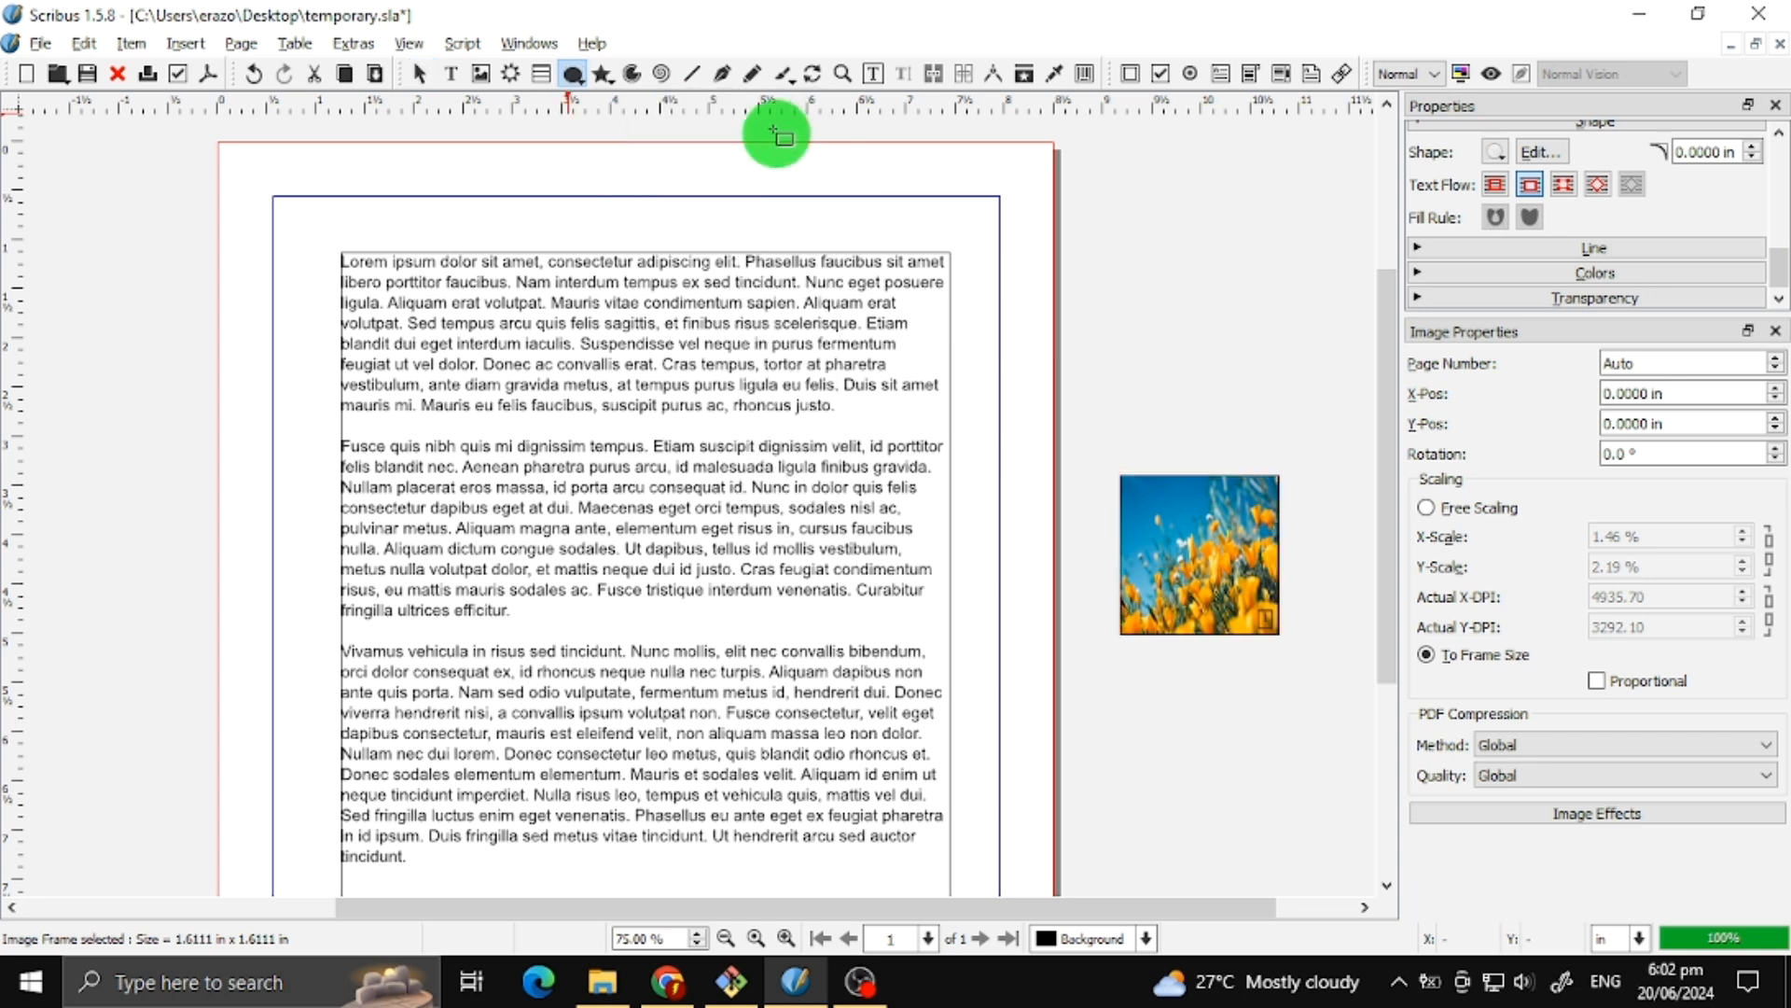
drag(520, 679, 619, 751)
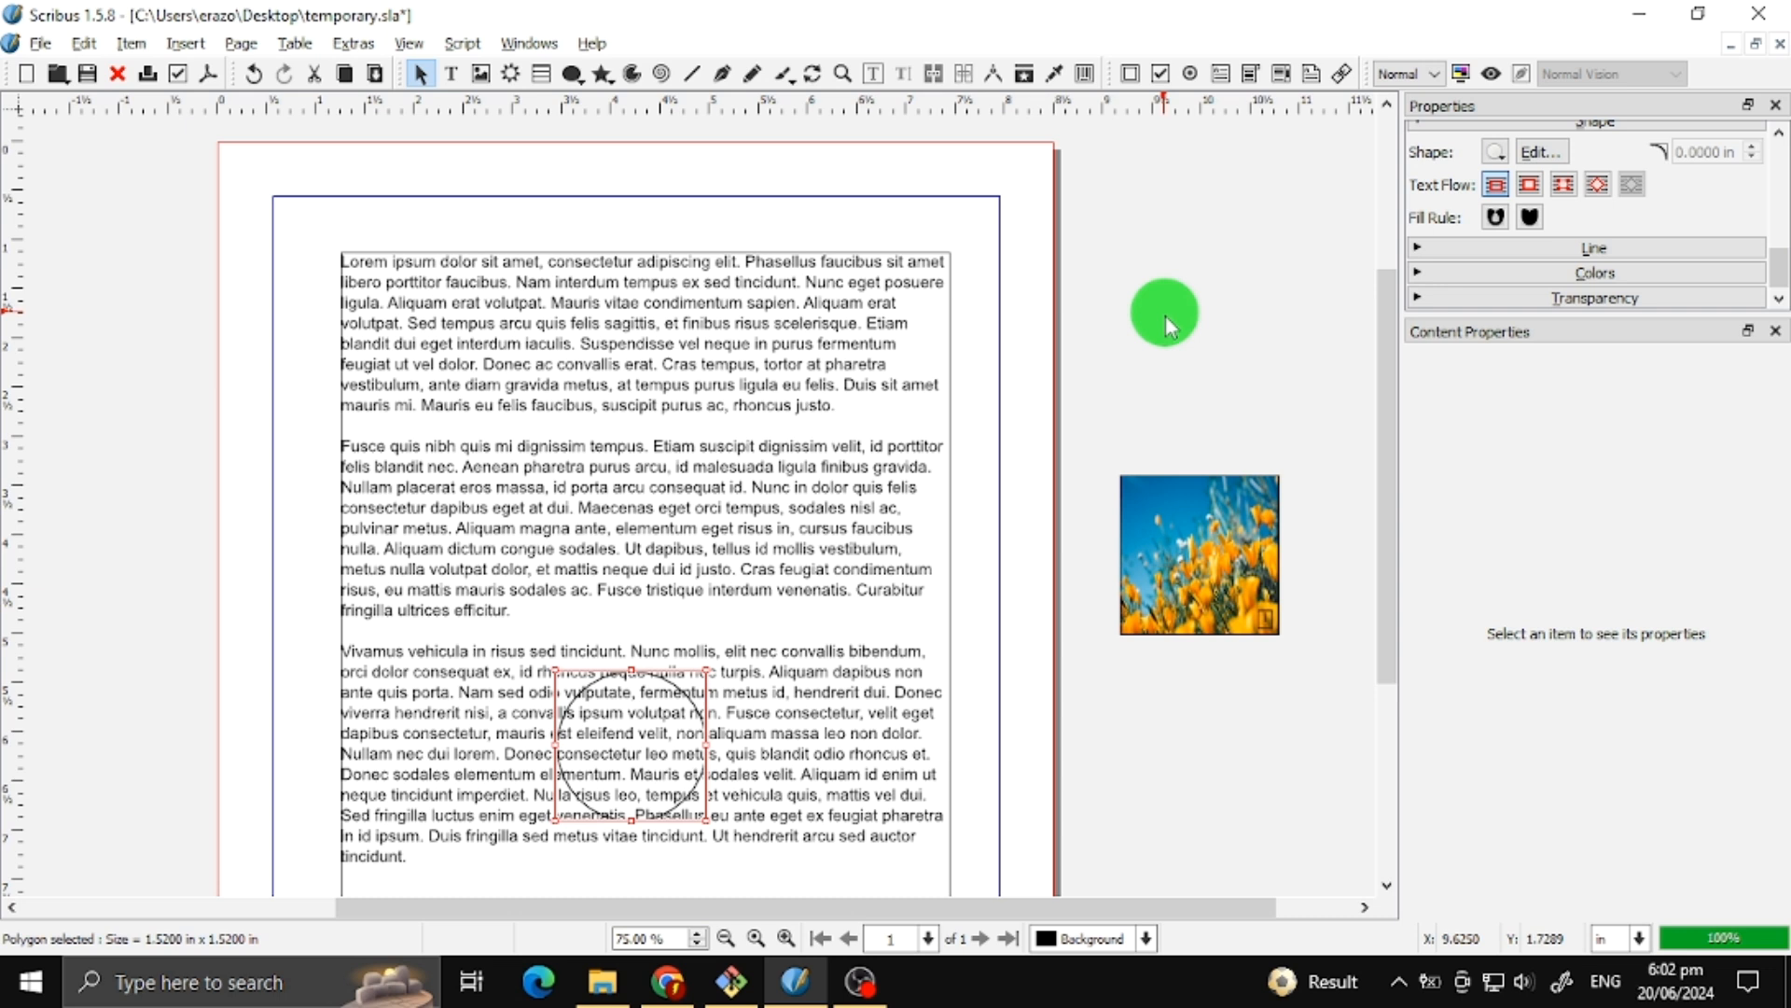
Step: Convert the circle to an image frame and load GIMP_Icon.png into it
right_click(612, 760)
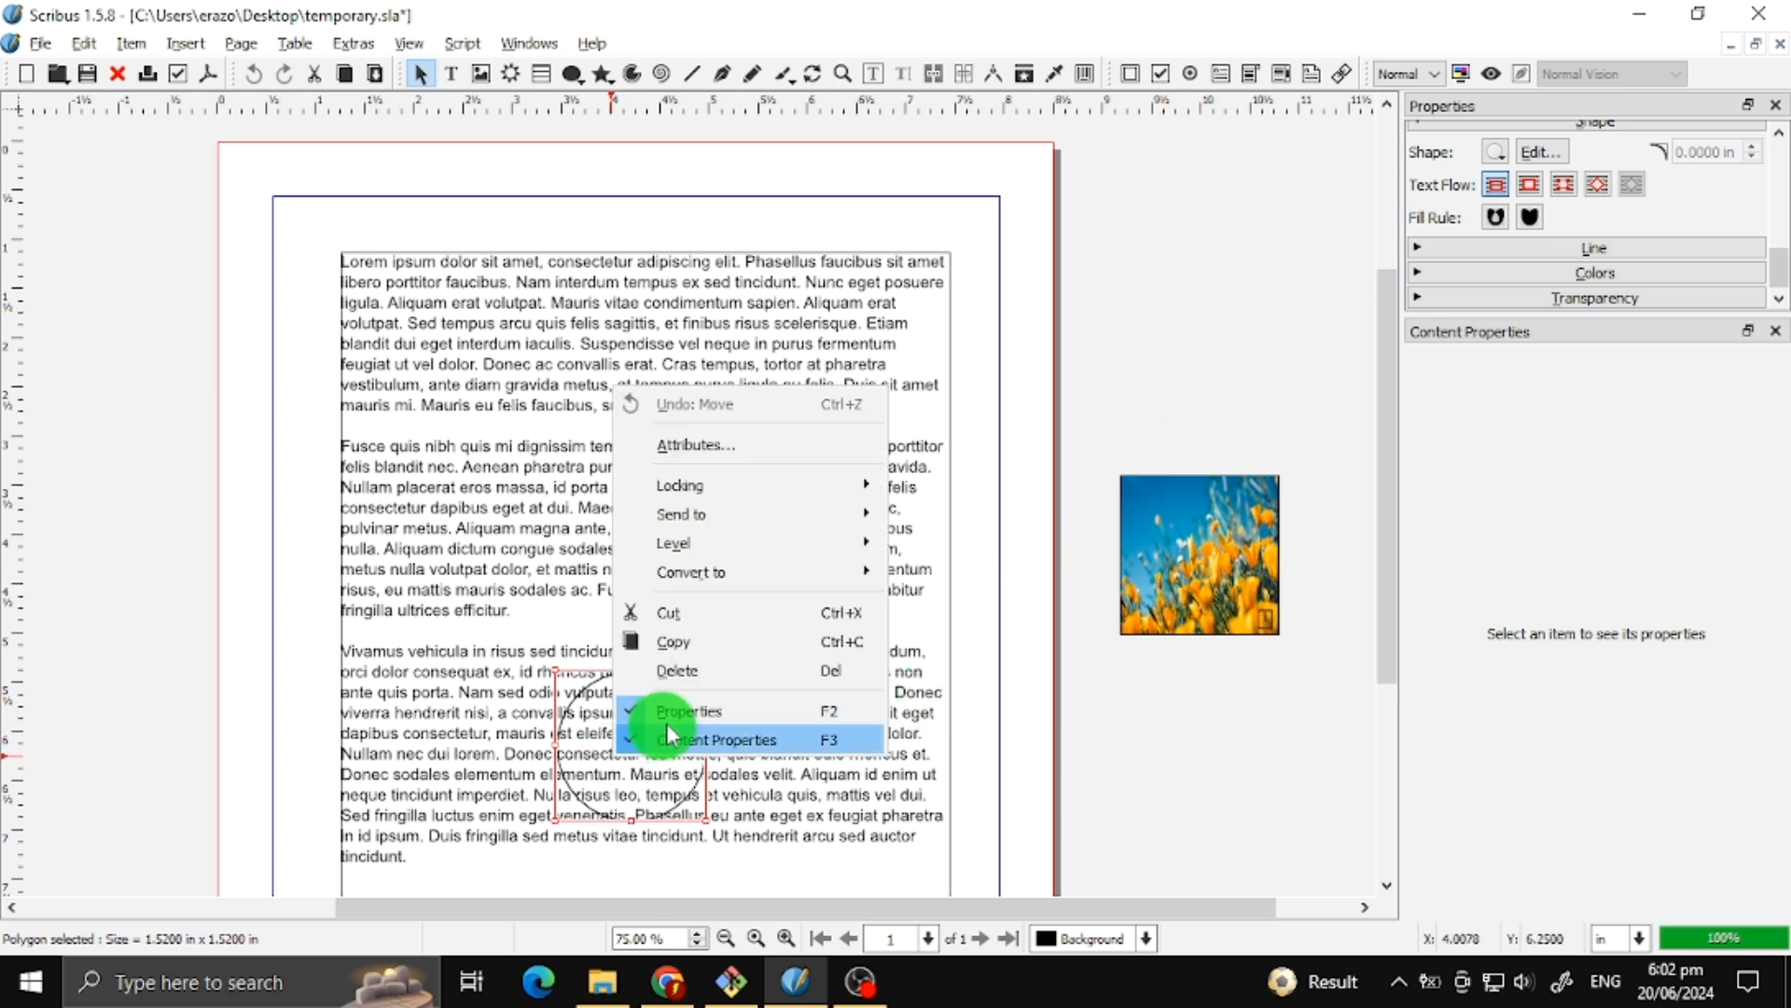
mouse_move(726, 590)
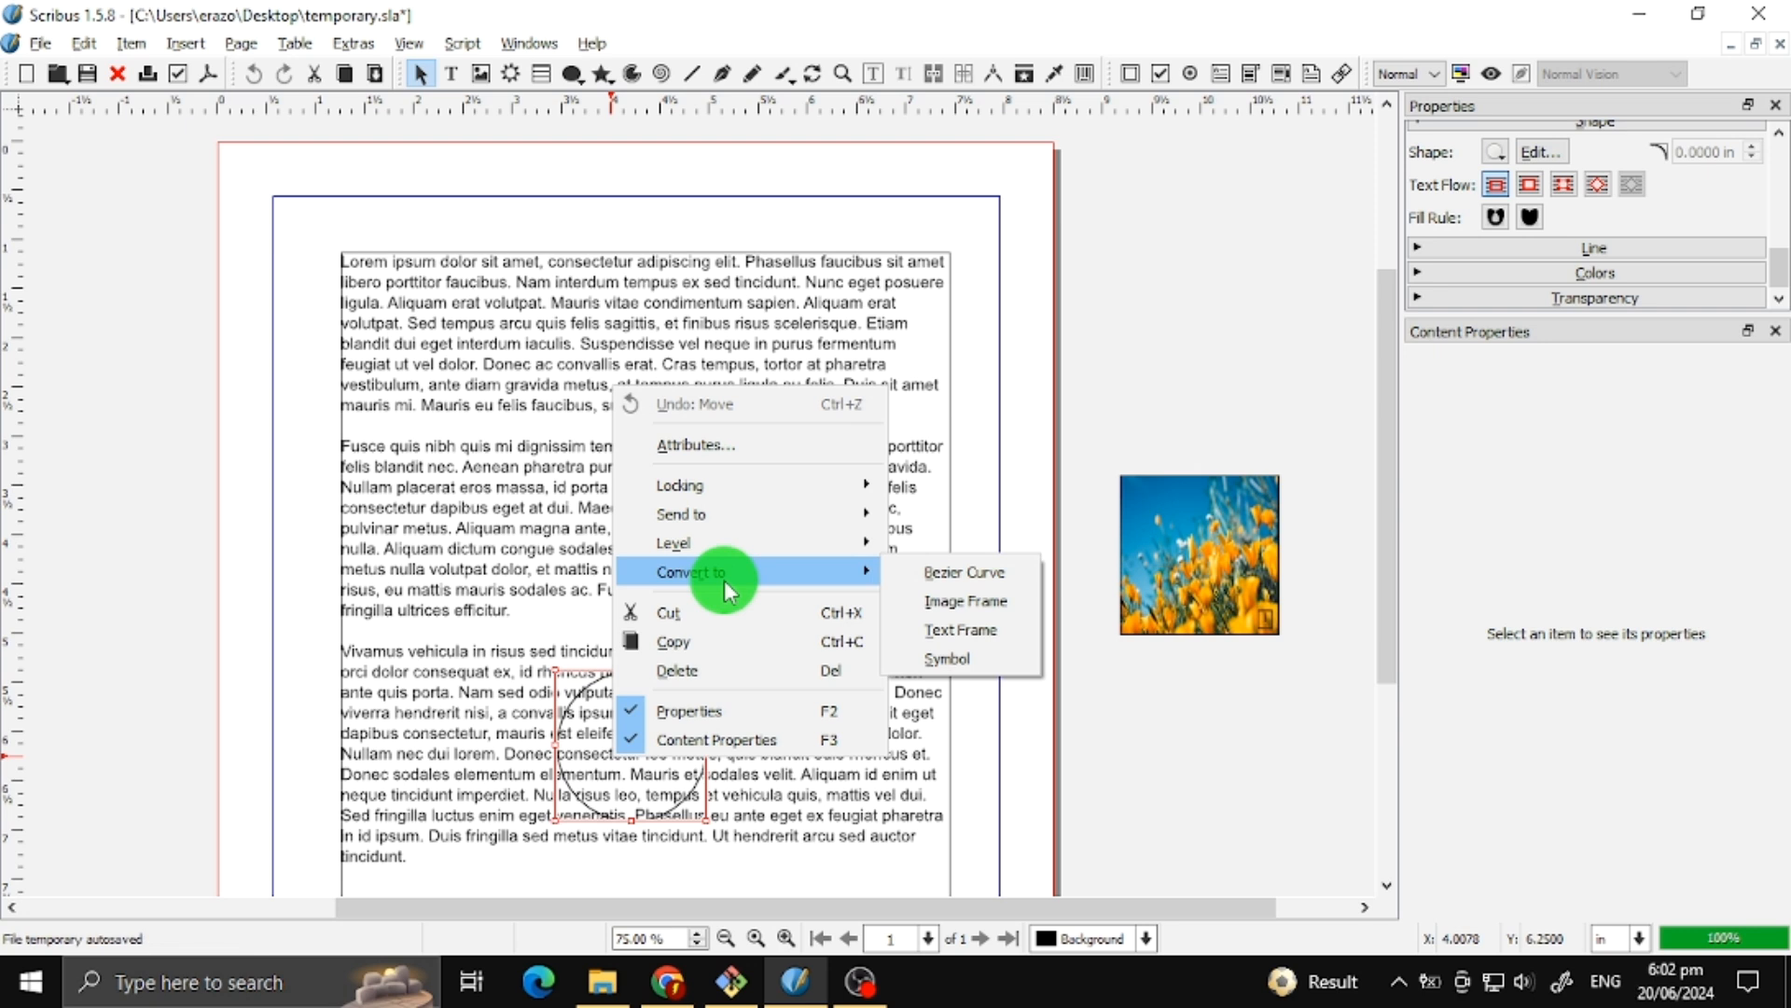
click(919, 602)
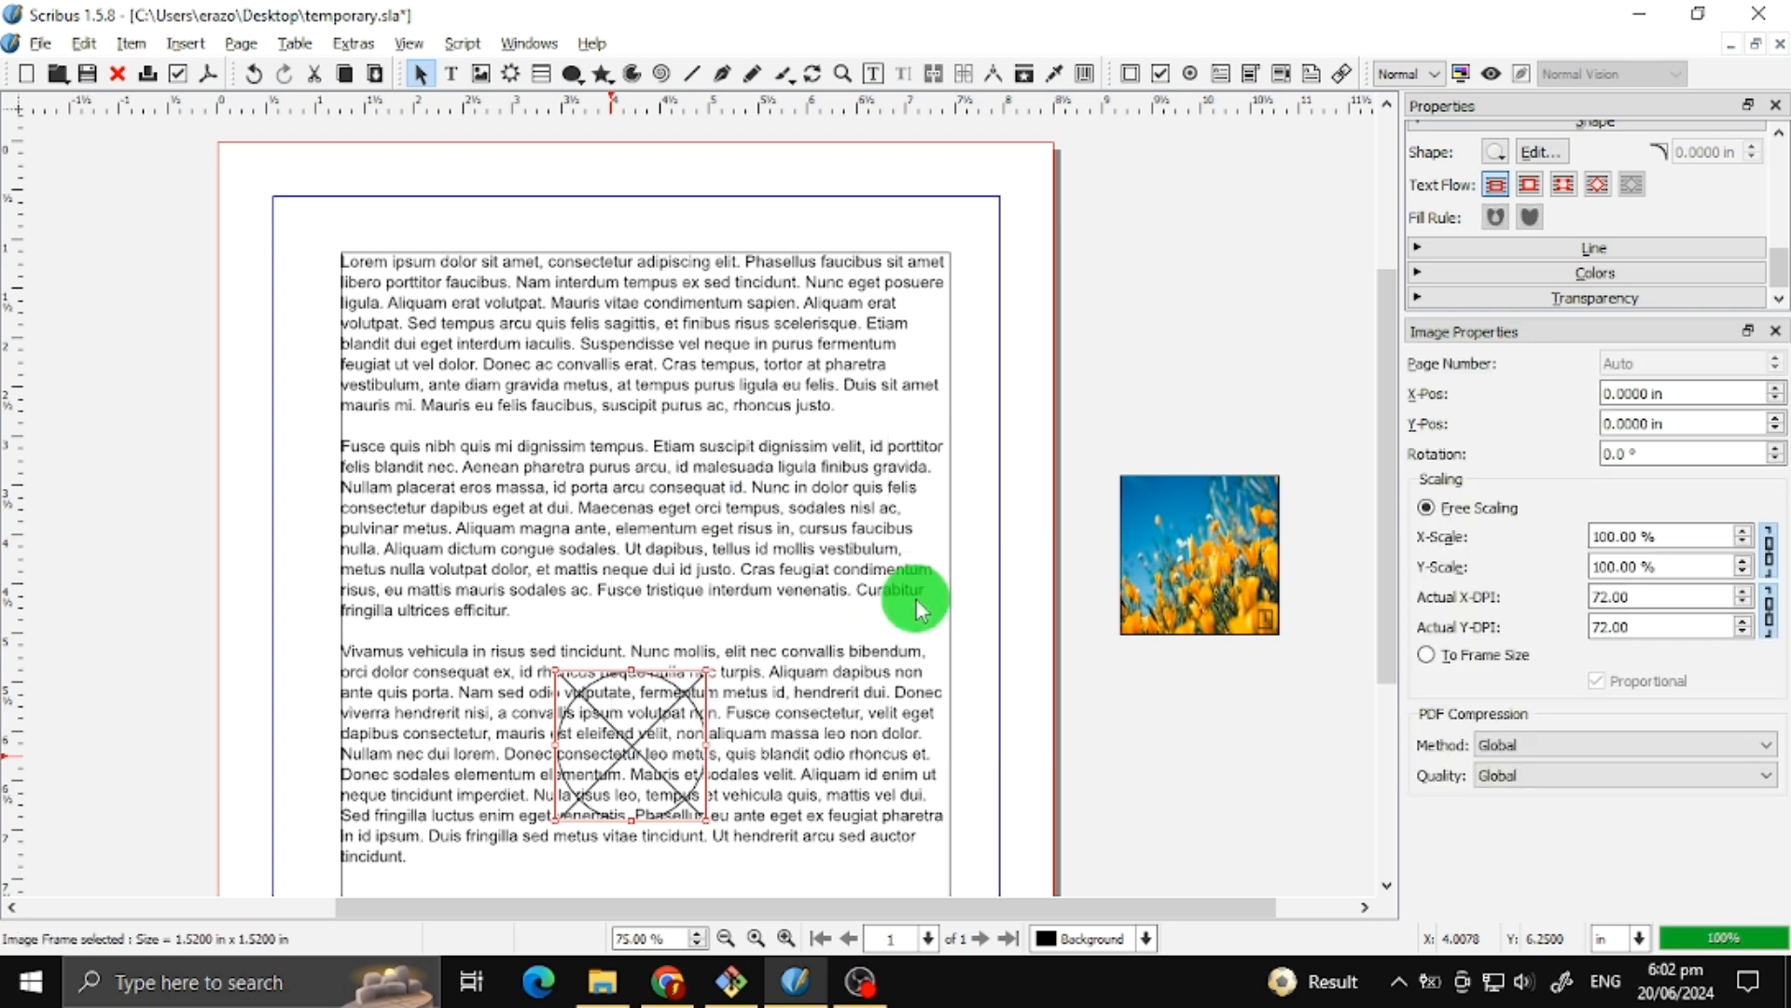
double_click(634, 726)
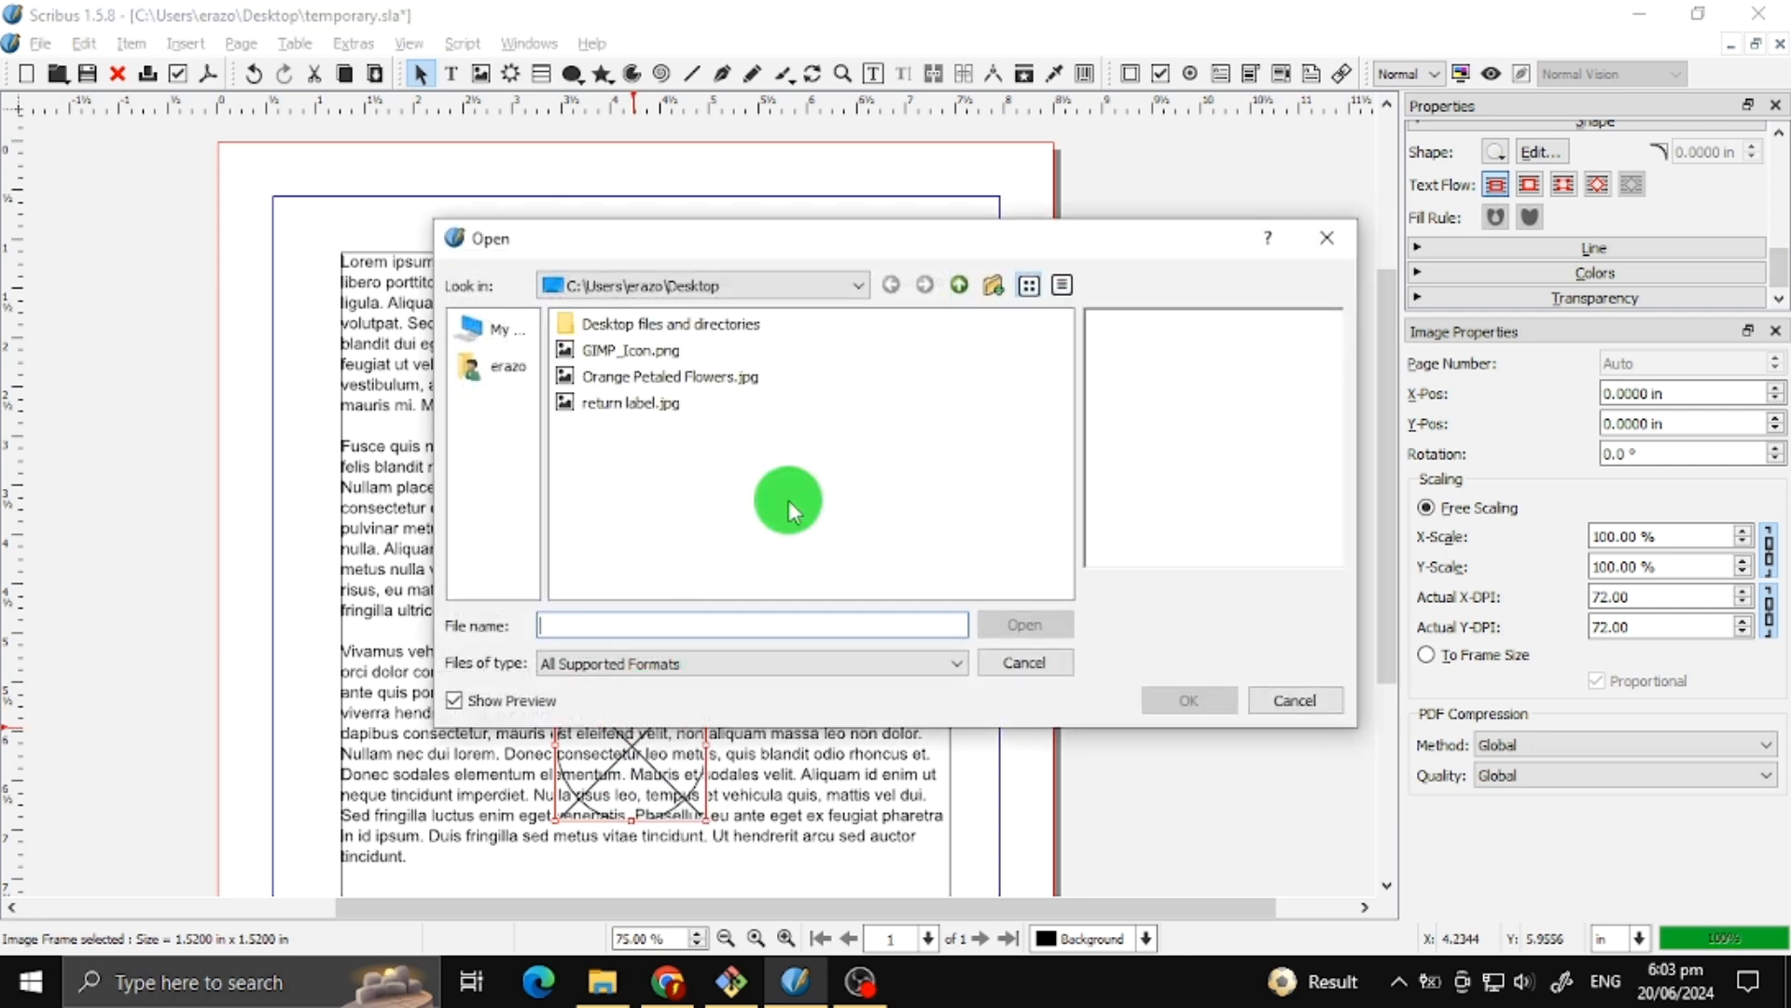
click(629, 364)
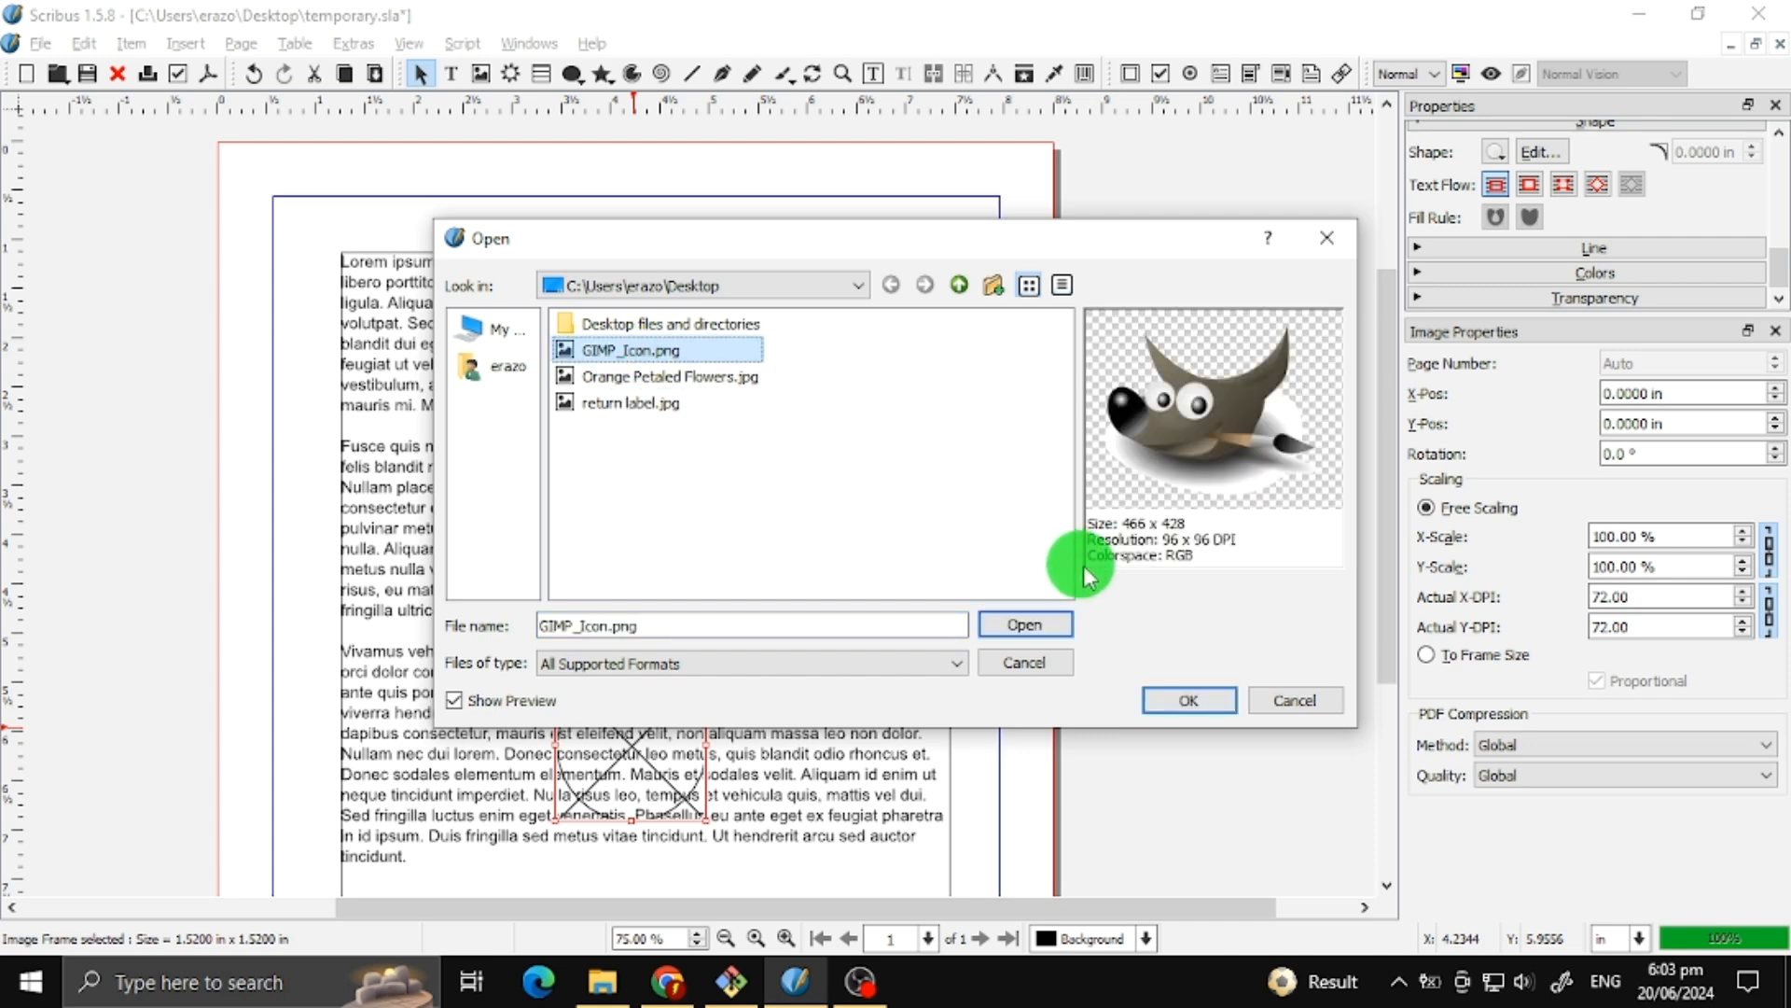
click(1201, 698)
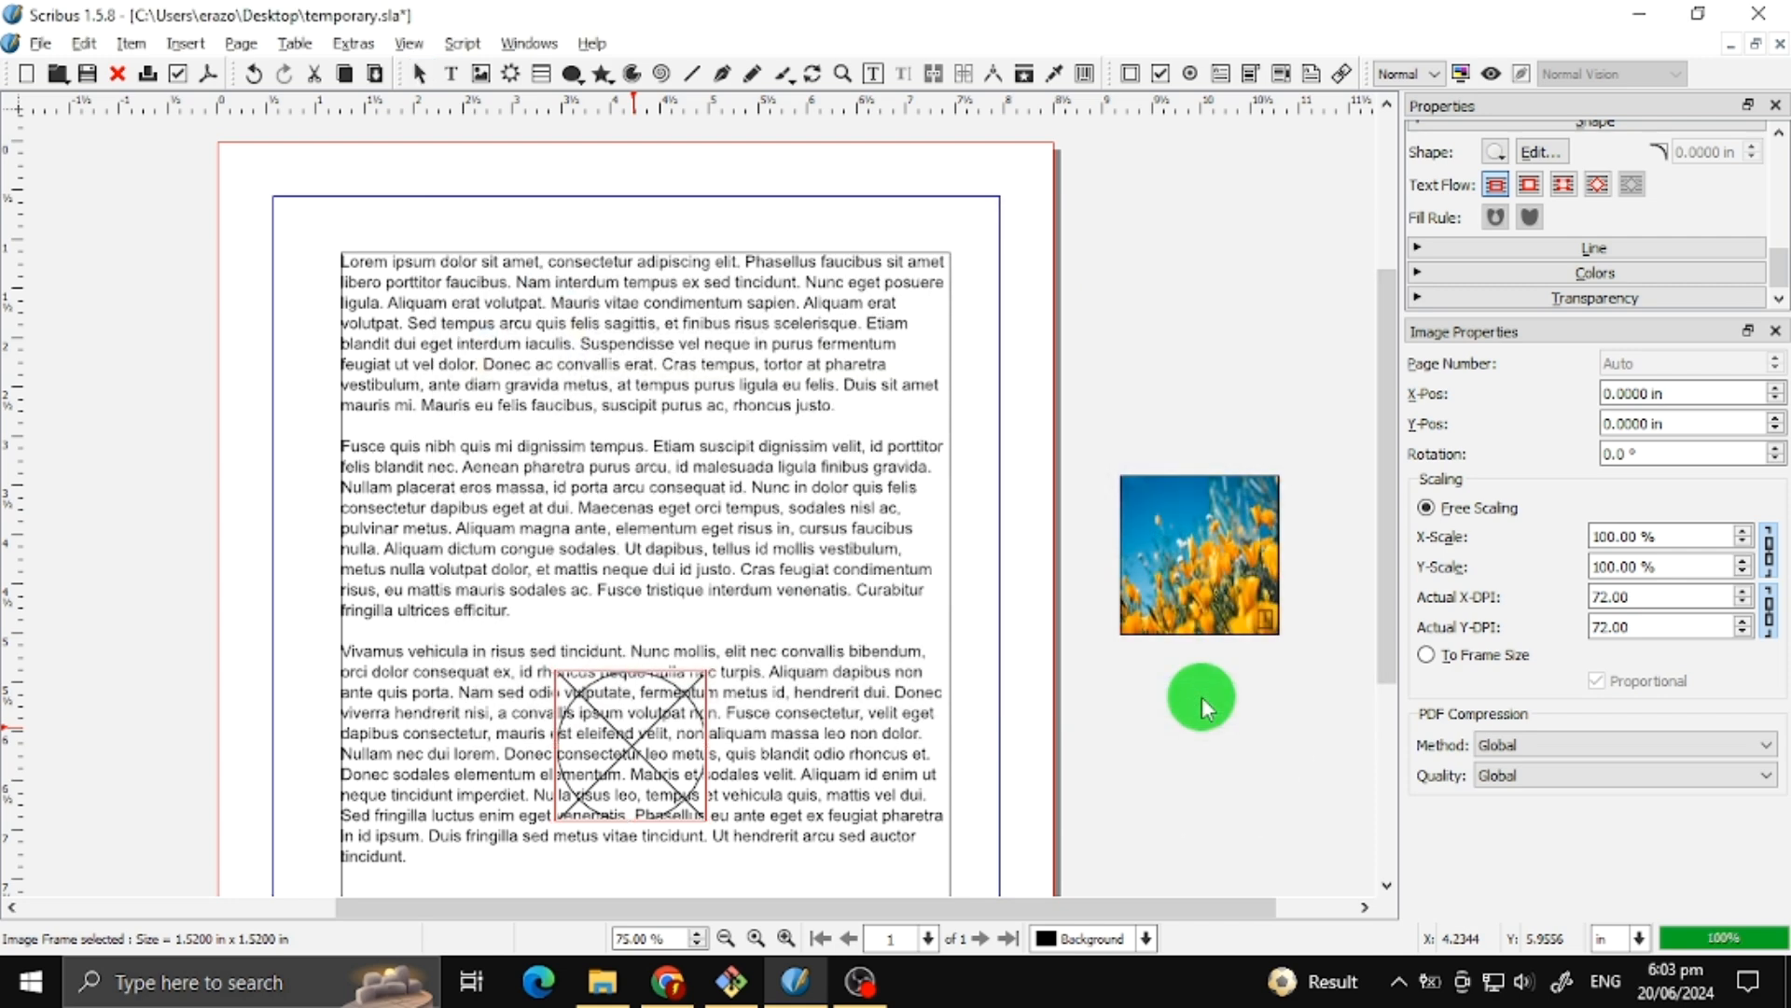
Step: Scale the icon to the circular frame's size without keeping proportions, and make the text flow around the frame shape
click(1476, 653)
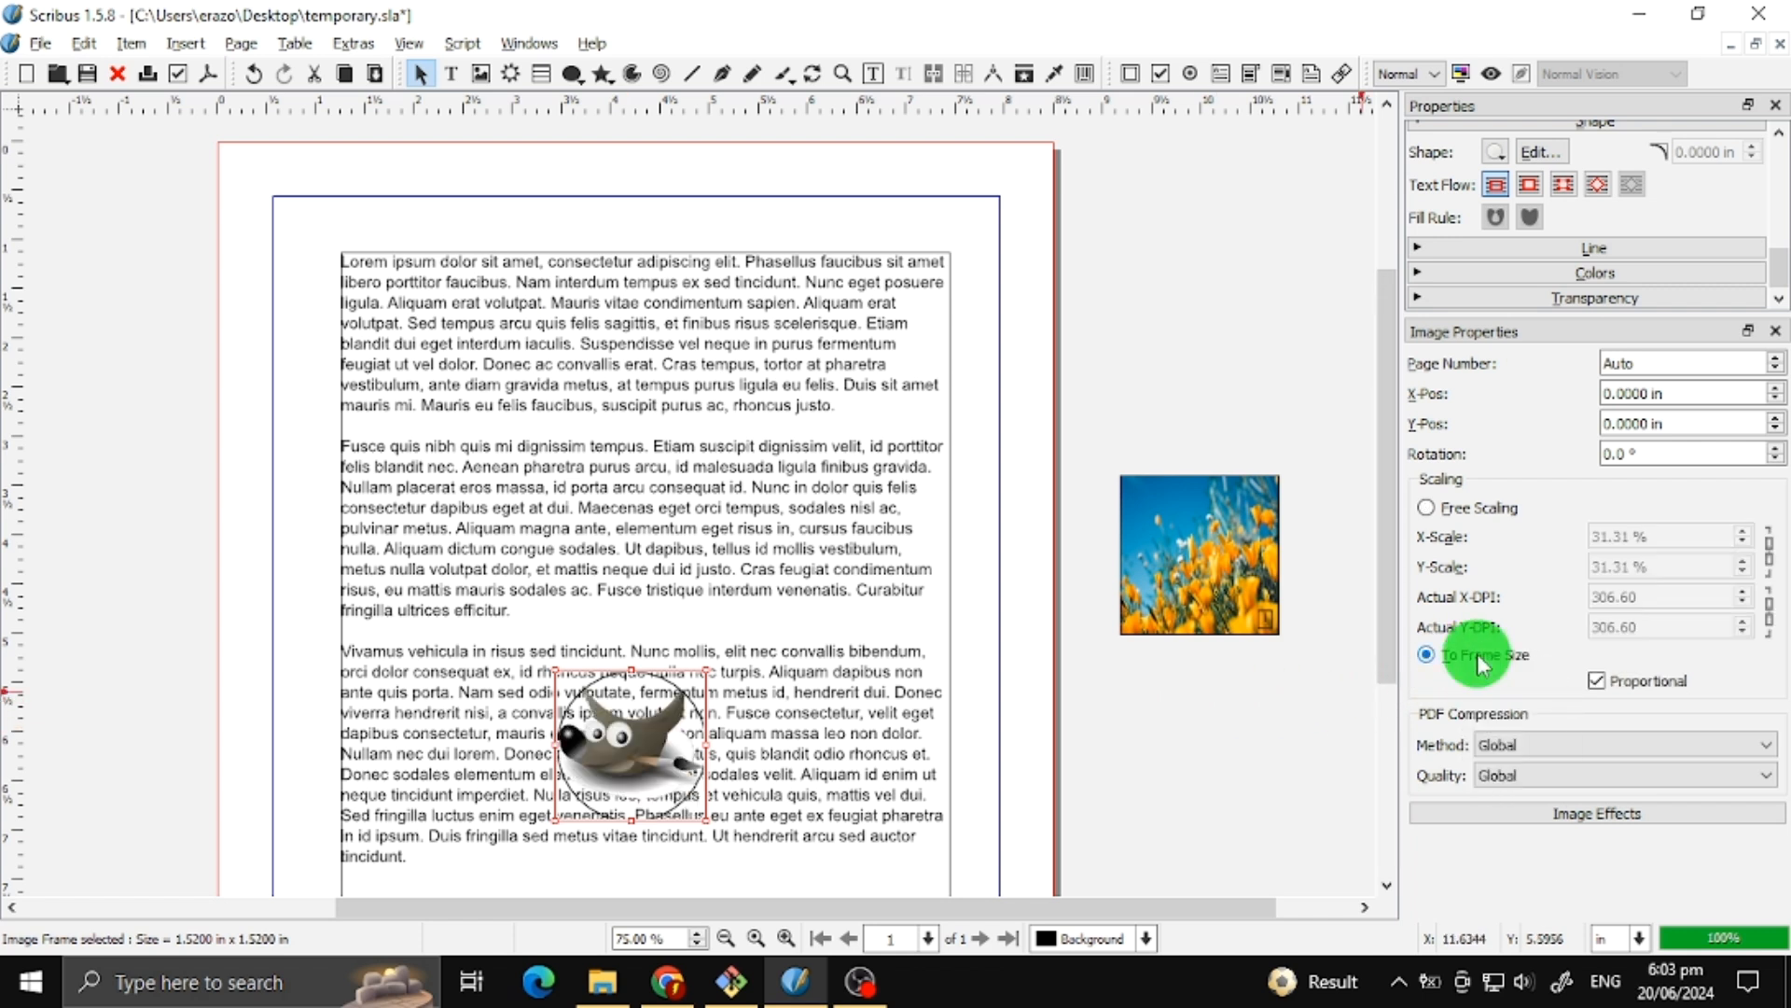
click(1597, 681)
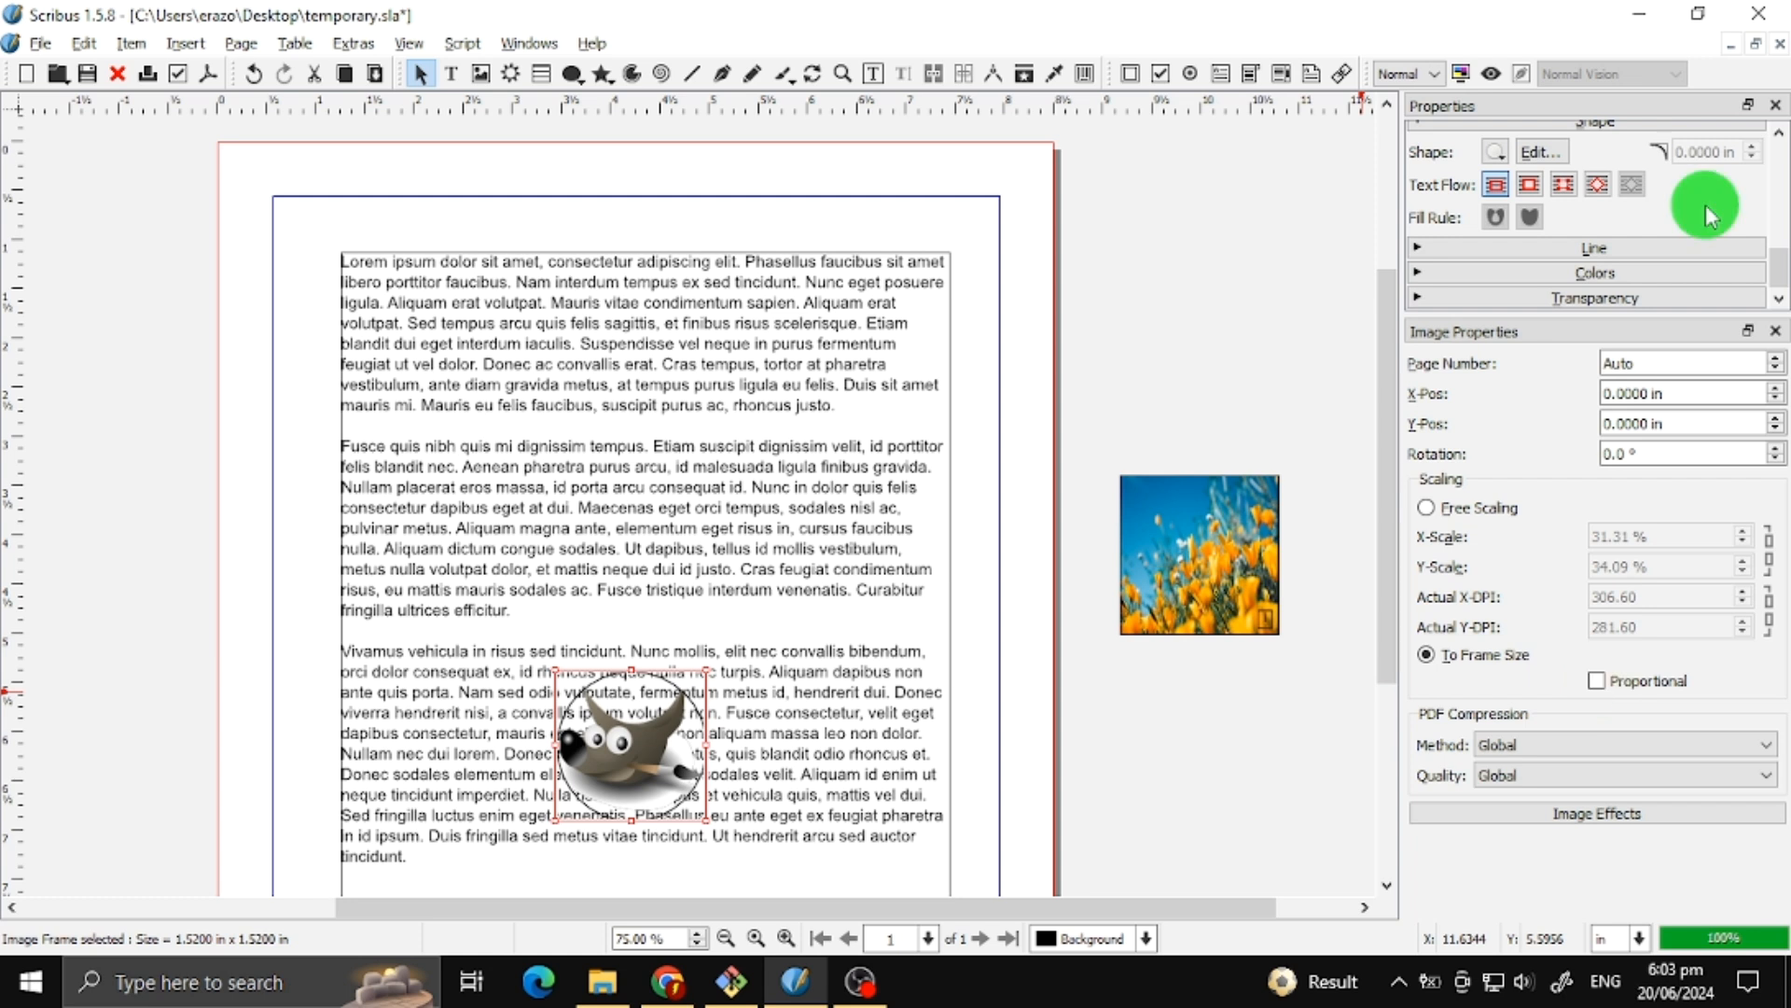
click(1533, 191)
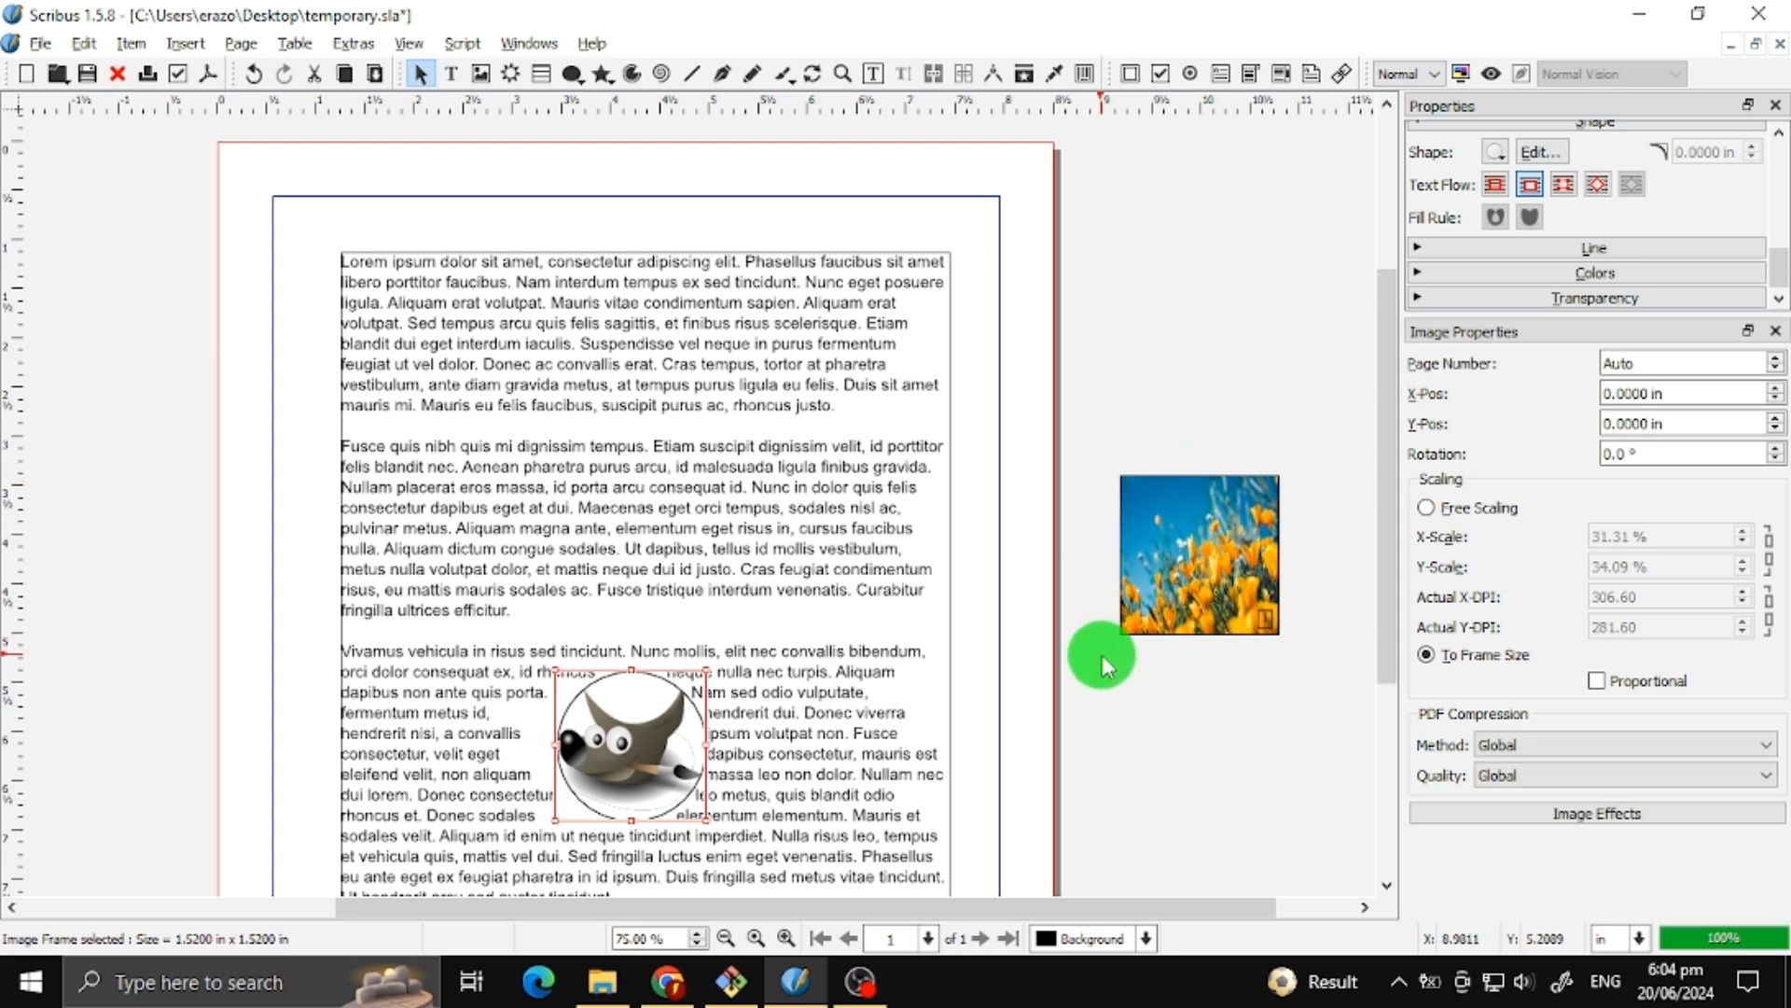
Step: Enlarge the circular frame's contour line twice by 20 %, and make the text flow around the contour line
scroll(1103, 664, down, 4)
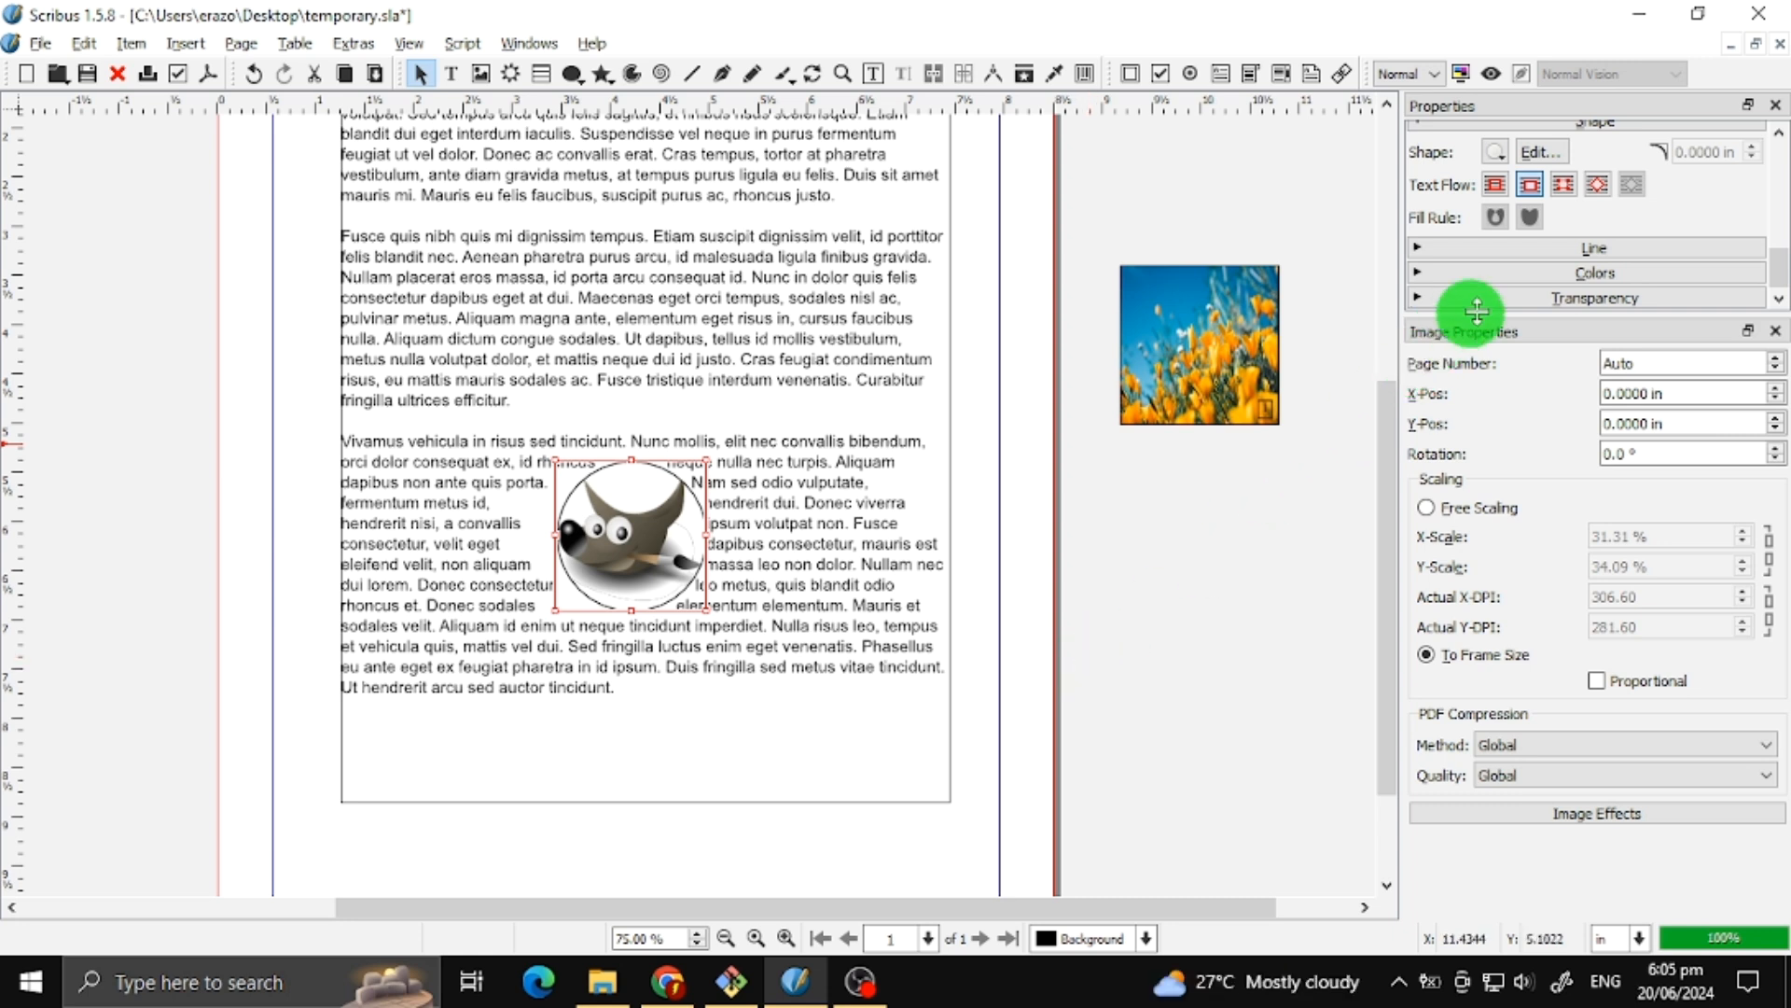
click(1560, 154)
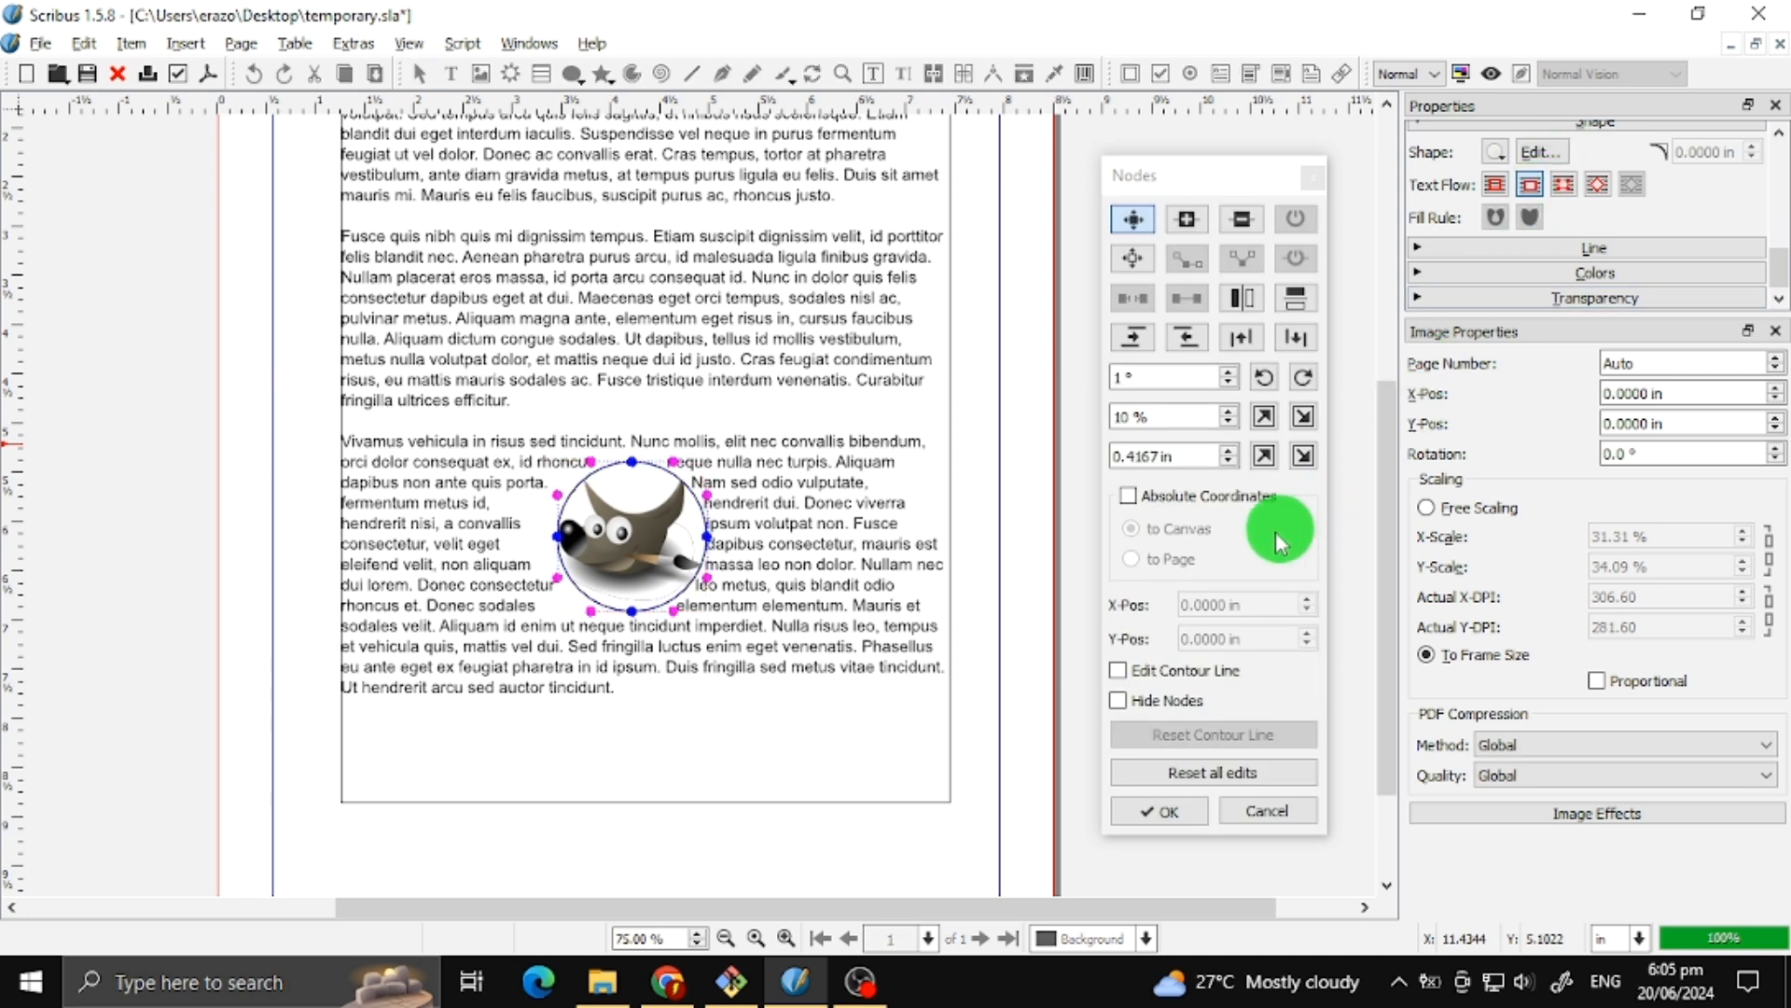
click(1198, 682)
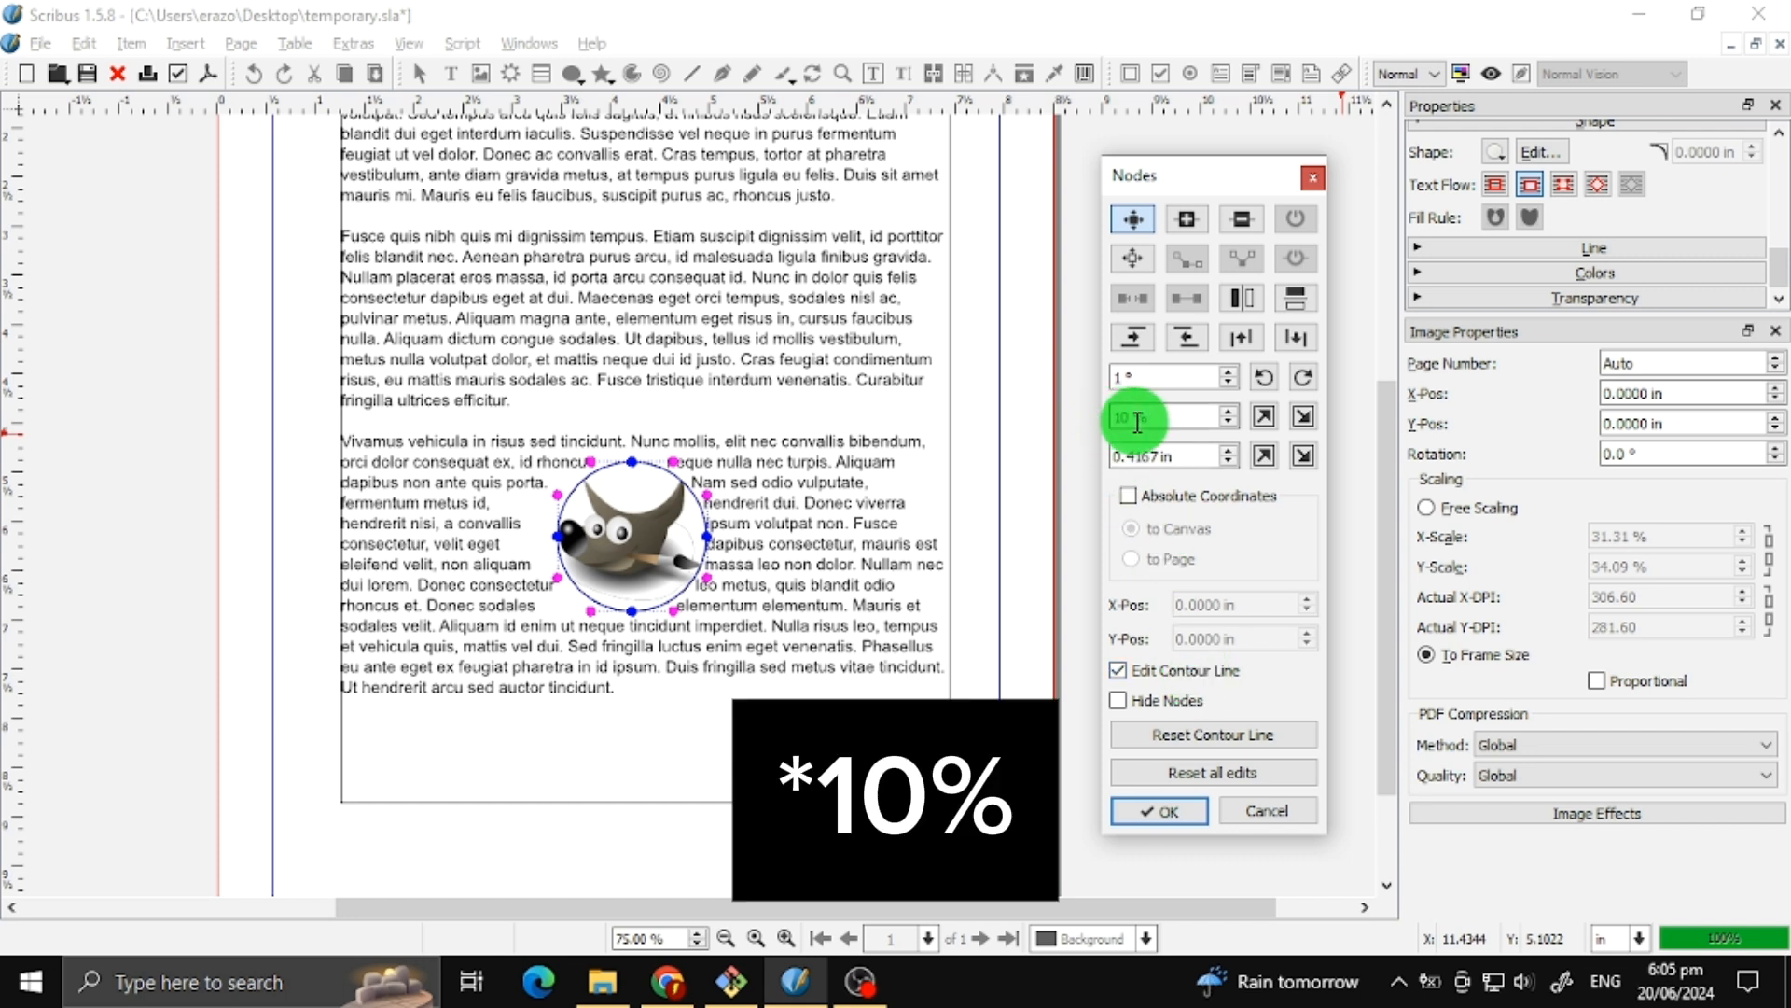
key(BackSpace)
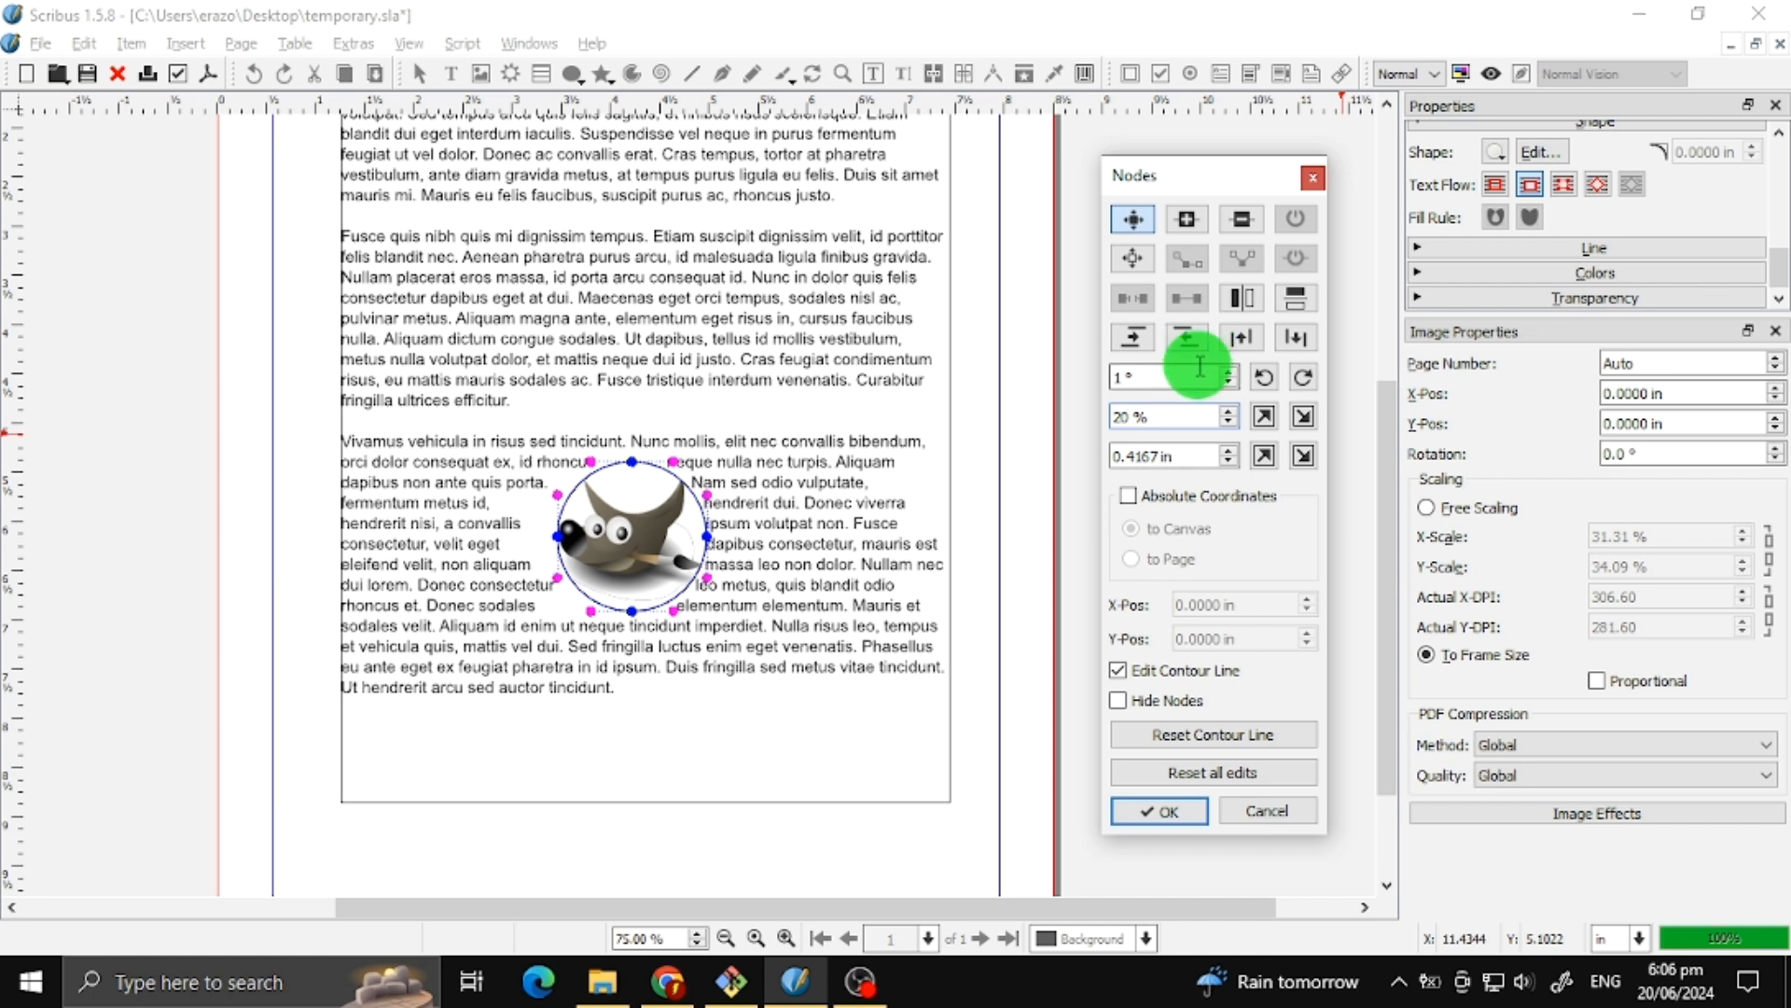
click(1261, 417)
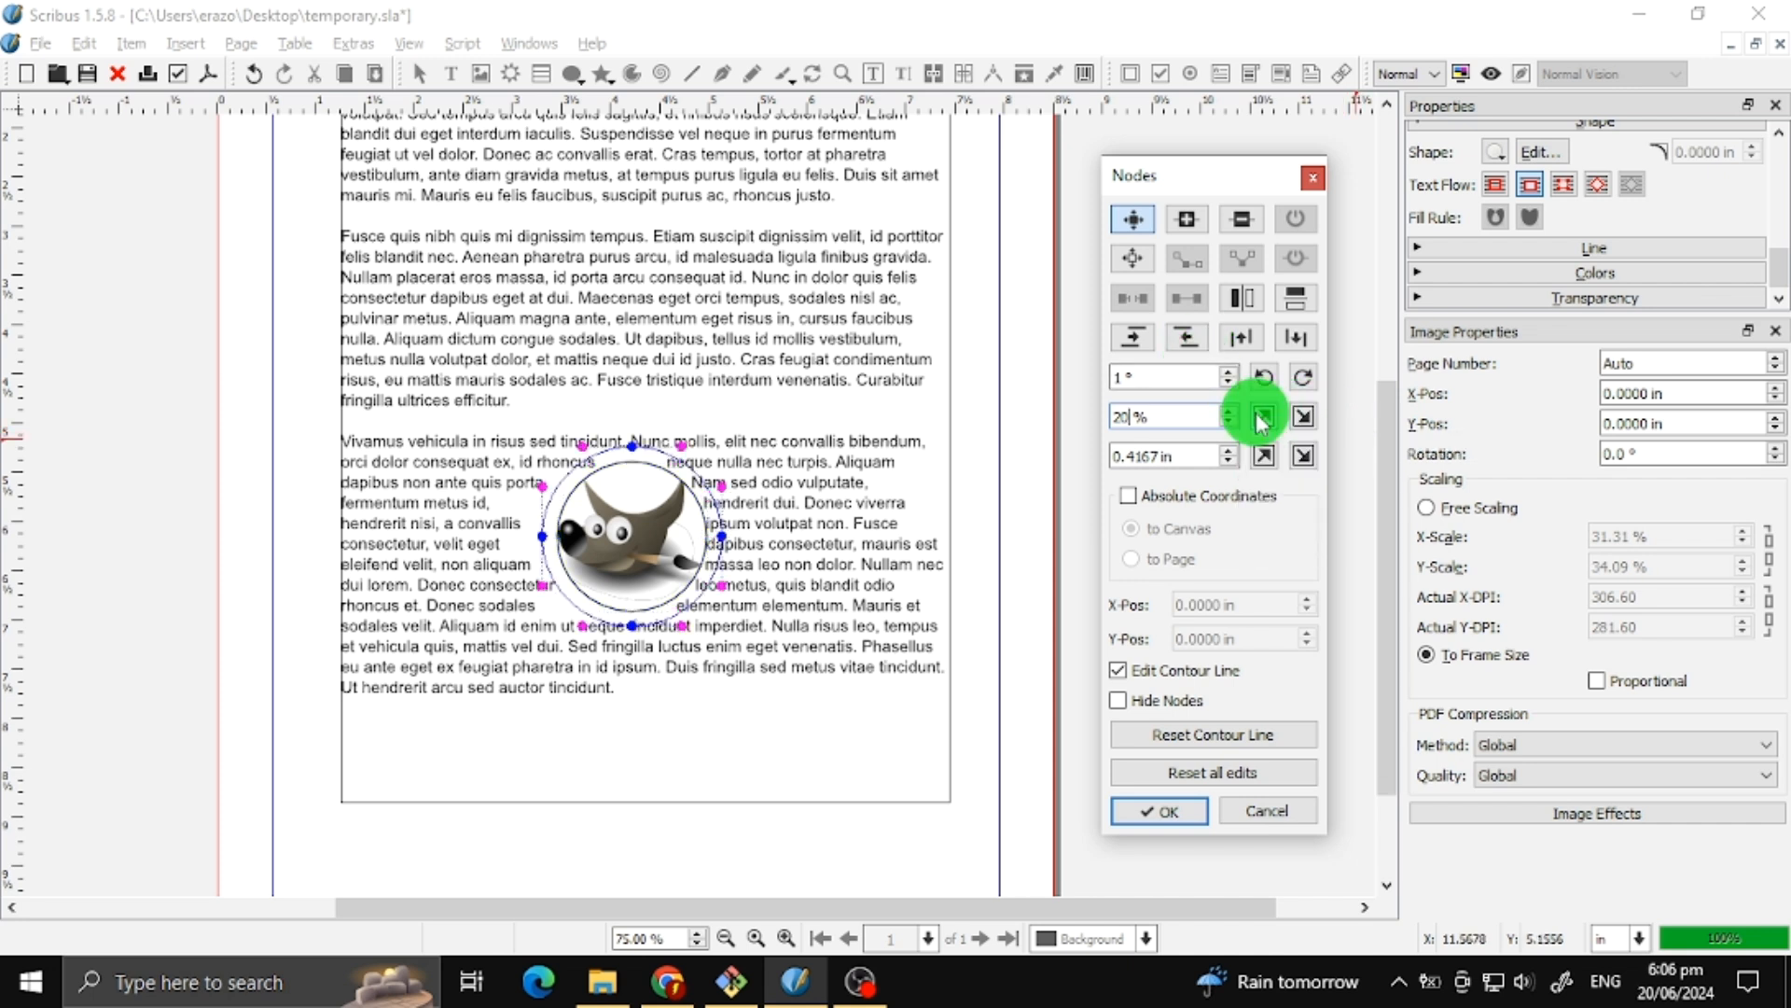
click(1261, 417)
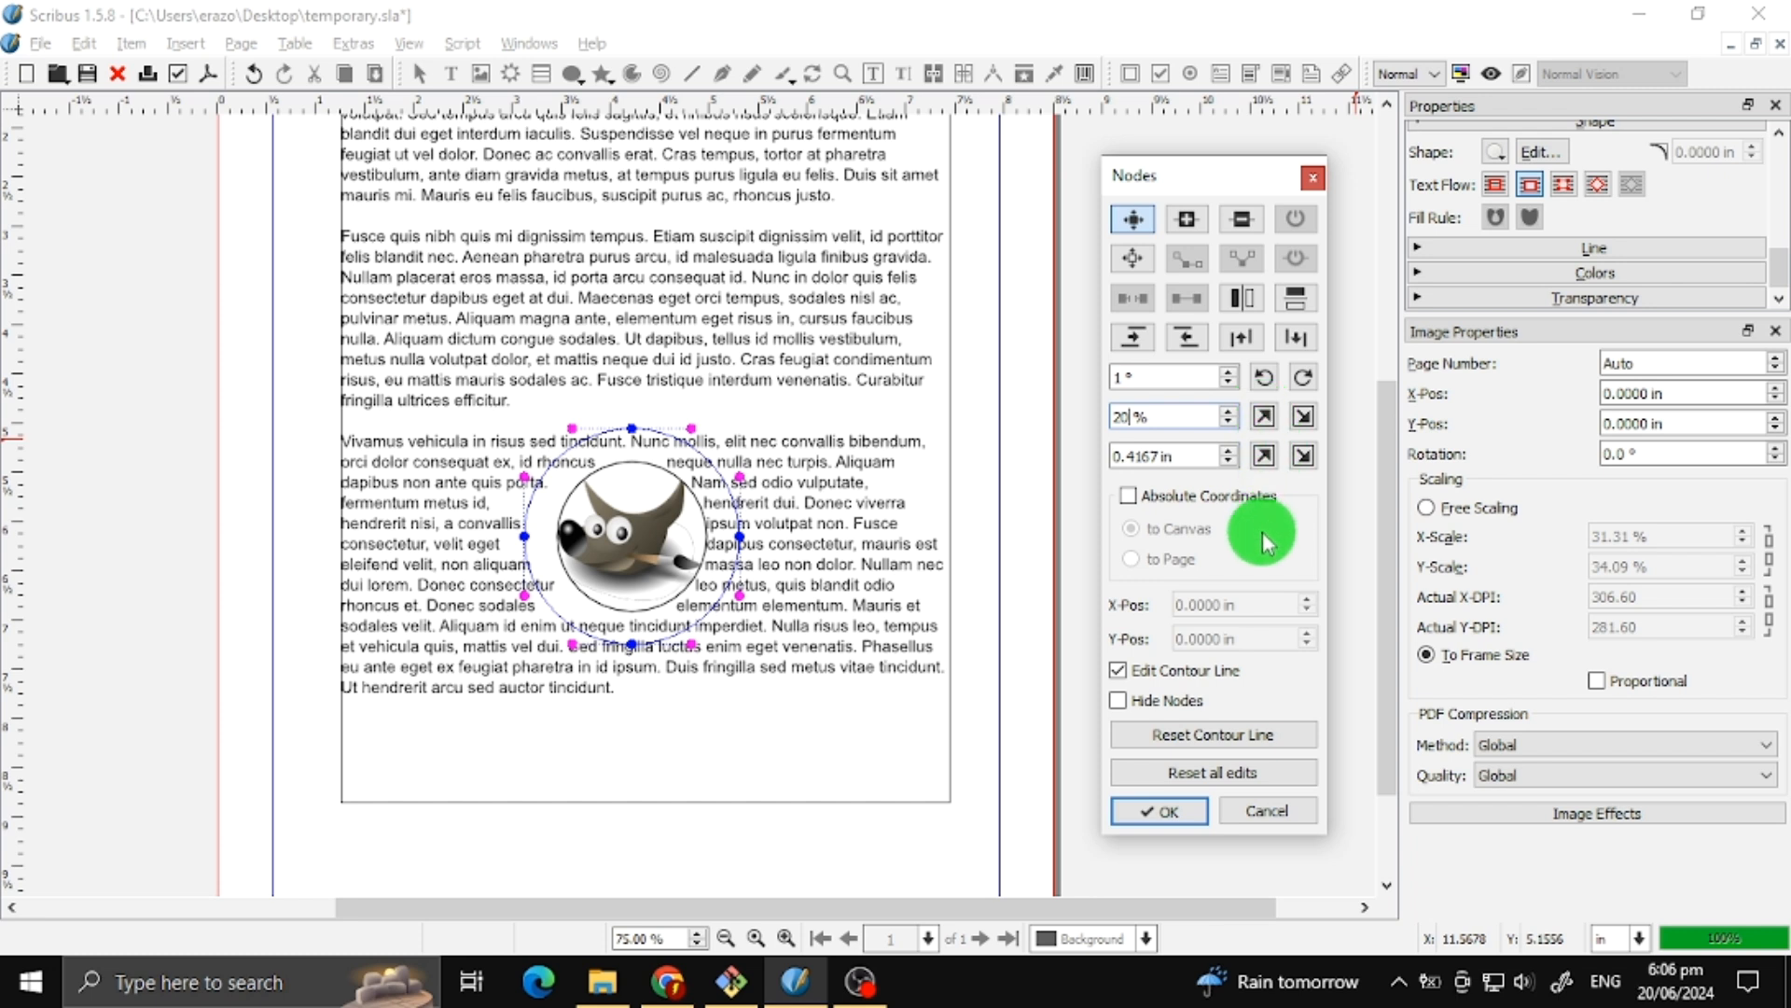
click(1163, 812)
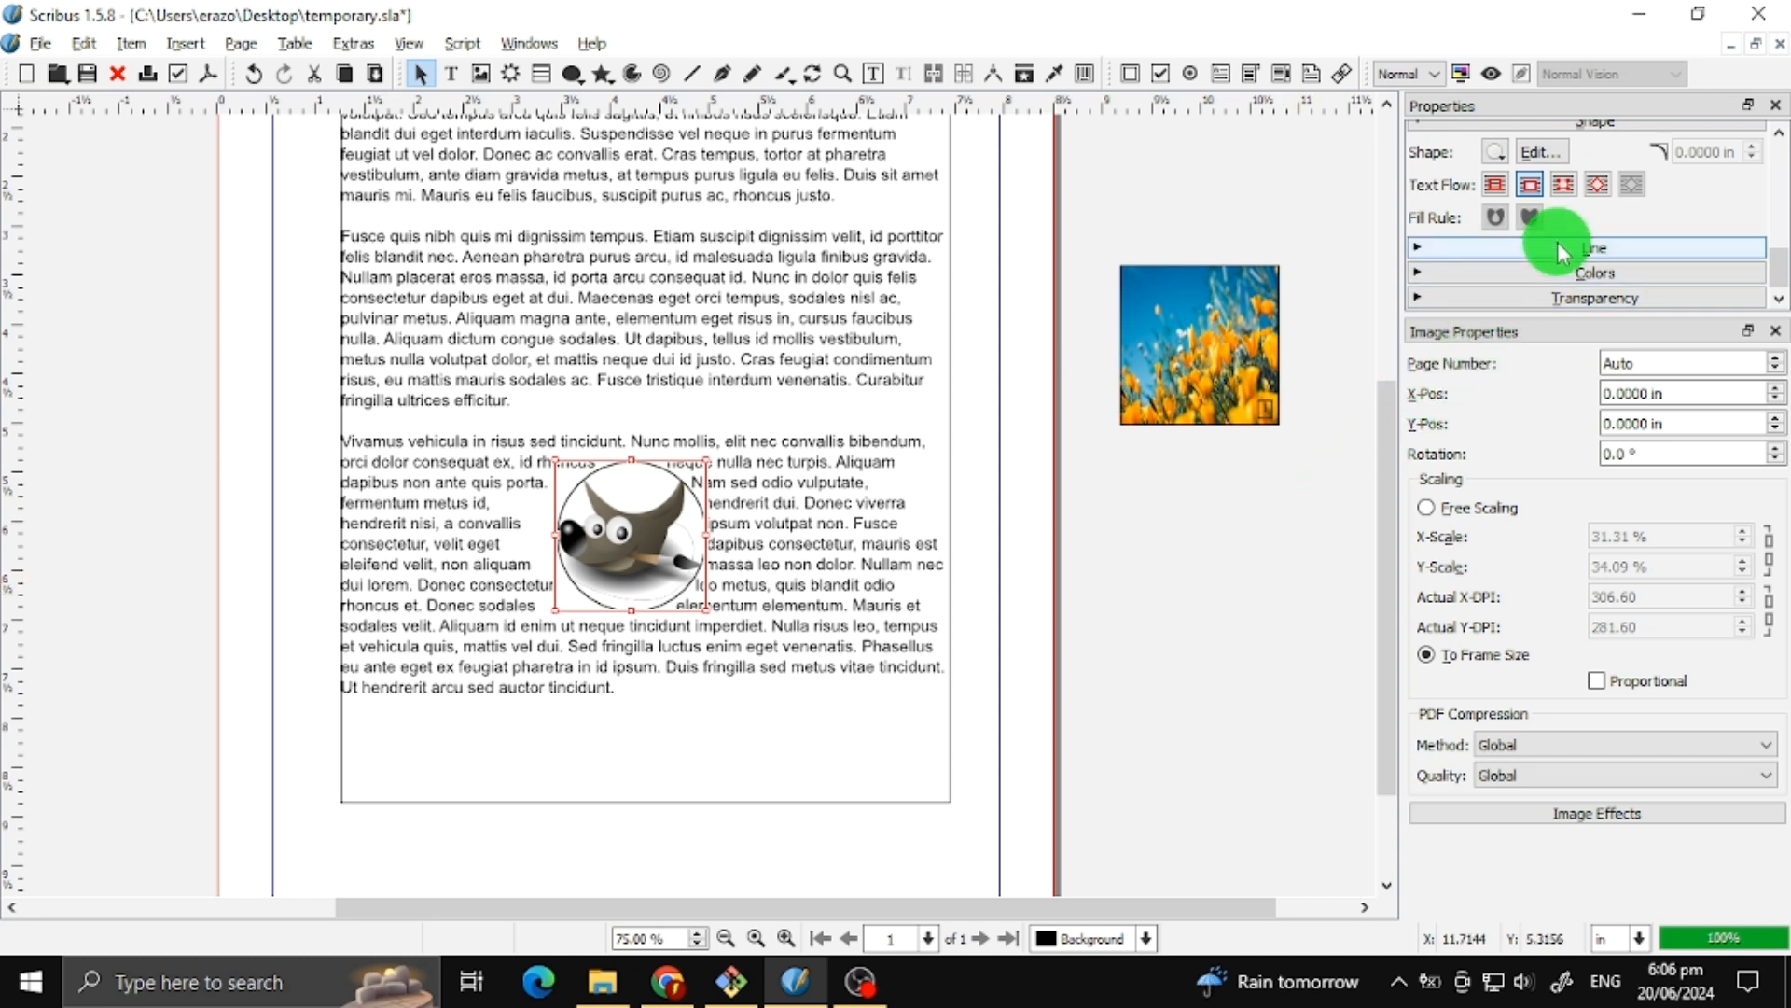
click(1599, 183)
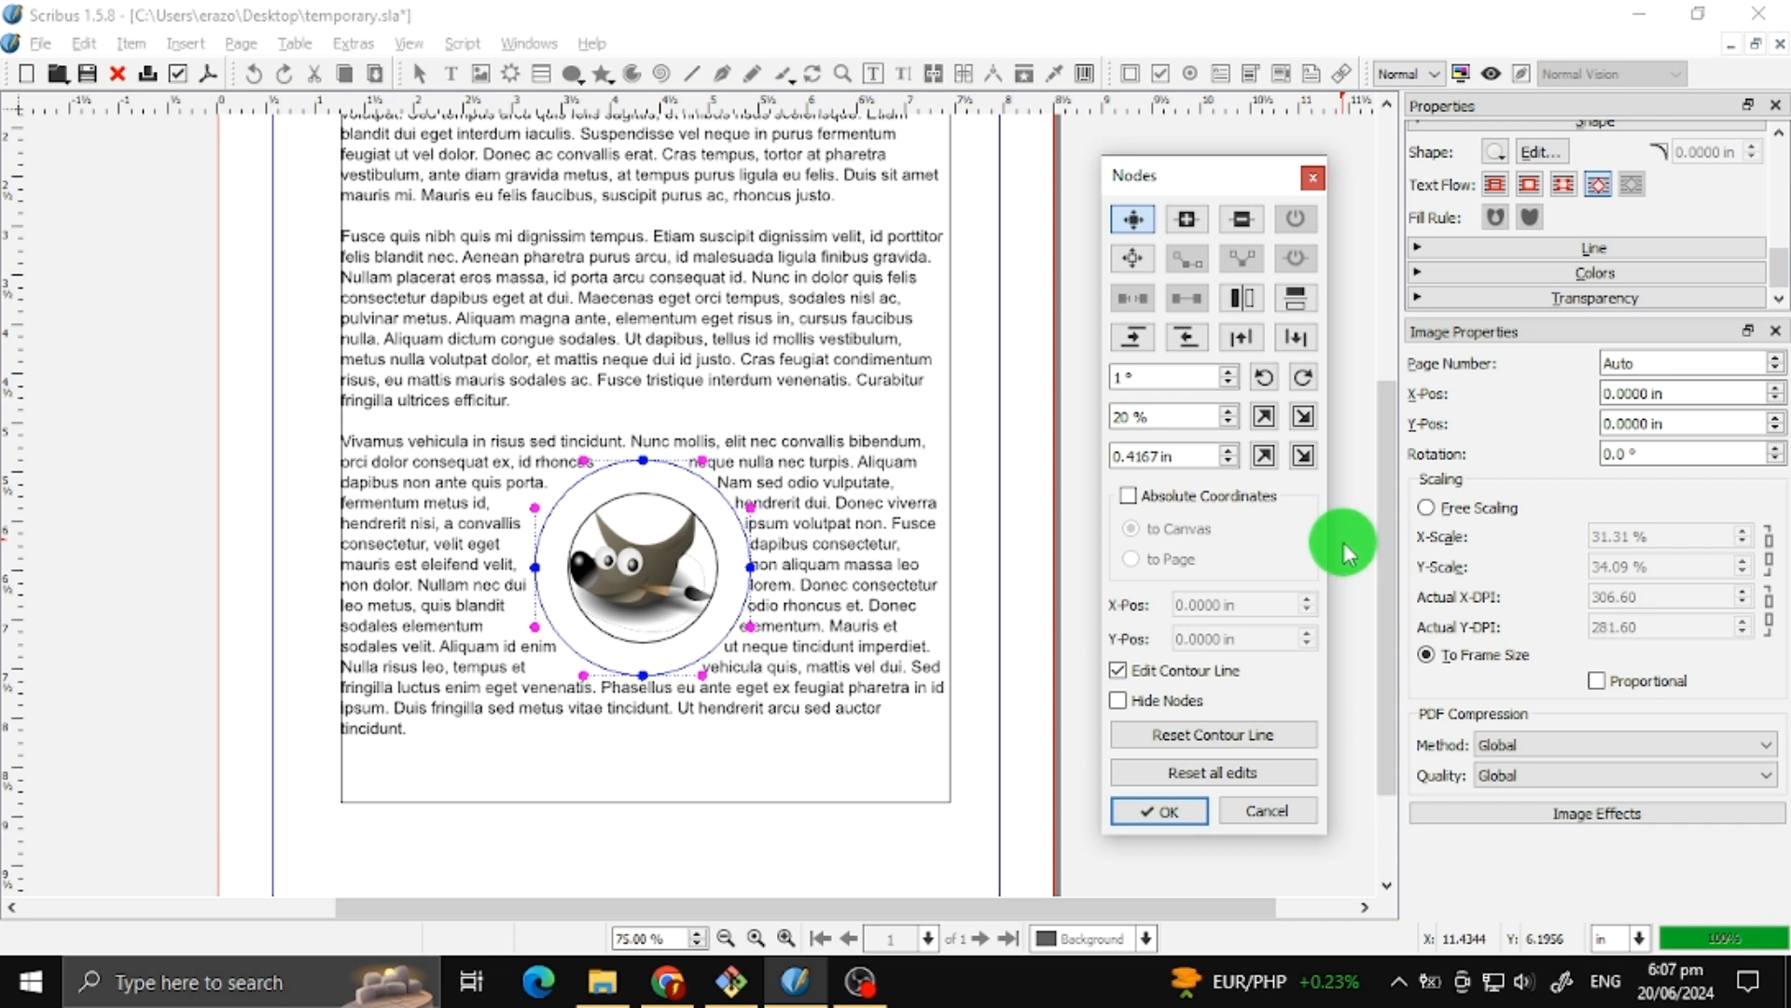
Step: Add closely spaced nodes all the way around the circular contour line of the GIMP icon frame
click(1183, 221)
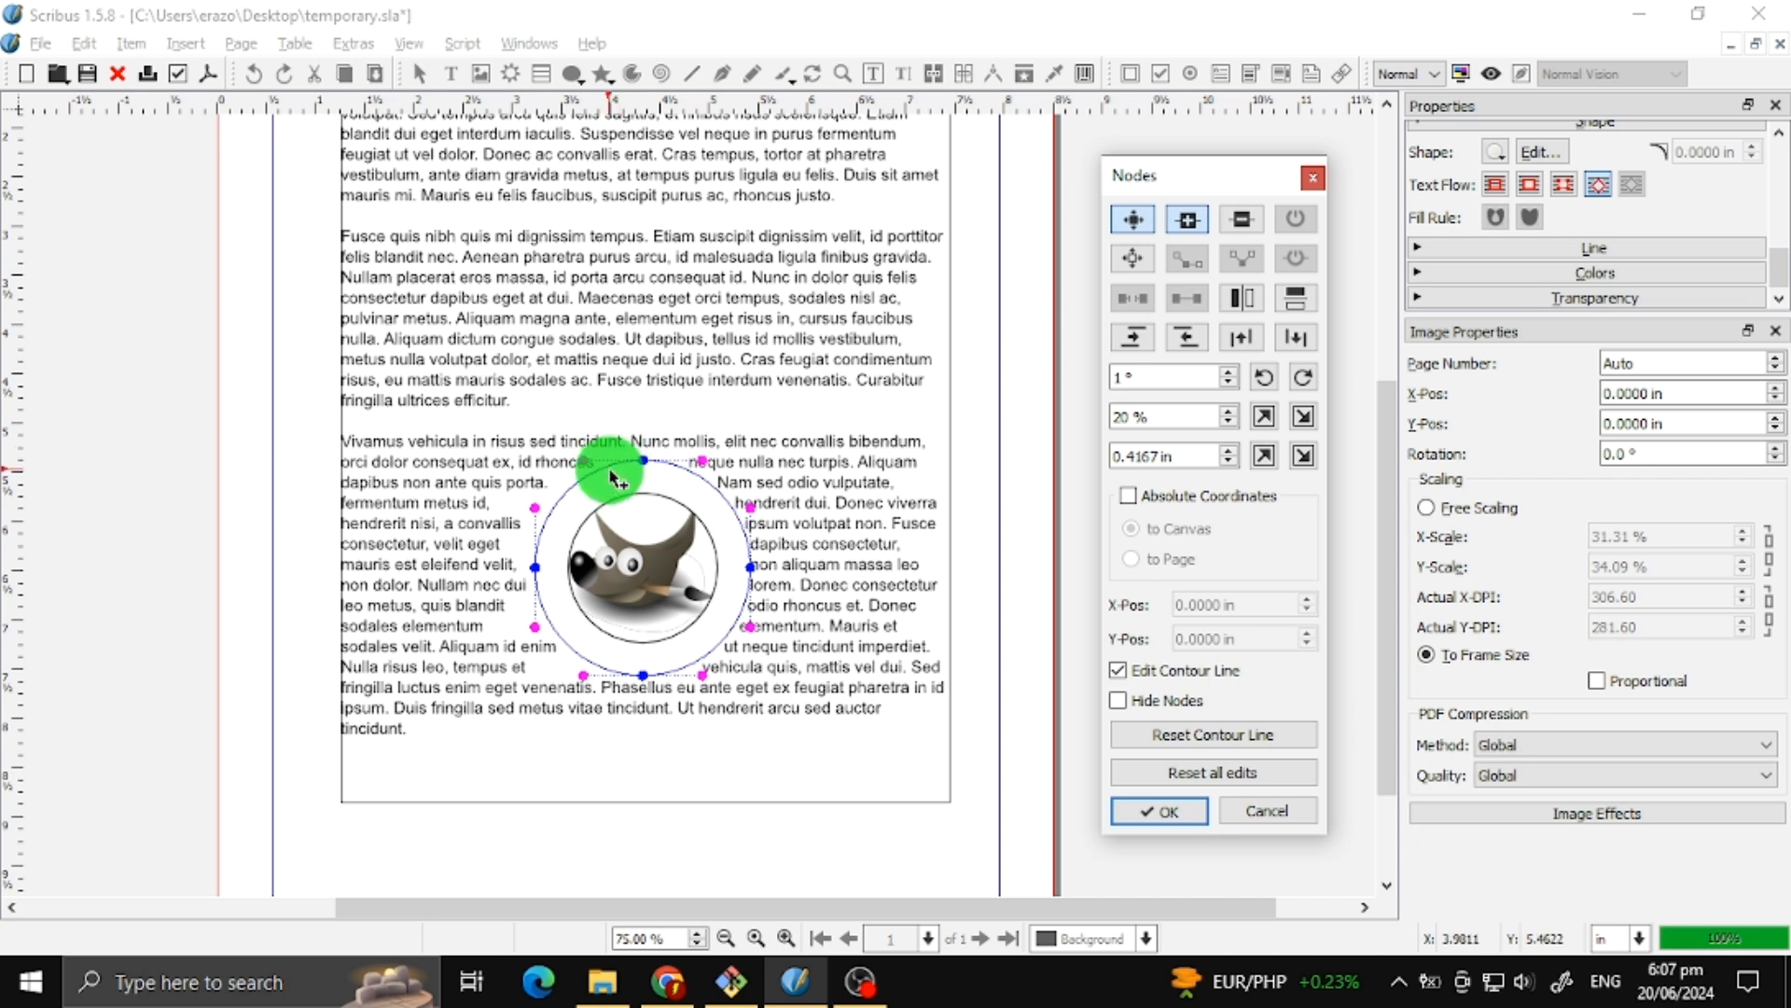
click(611, 466)
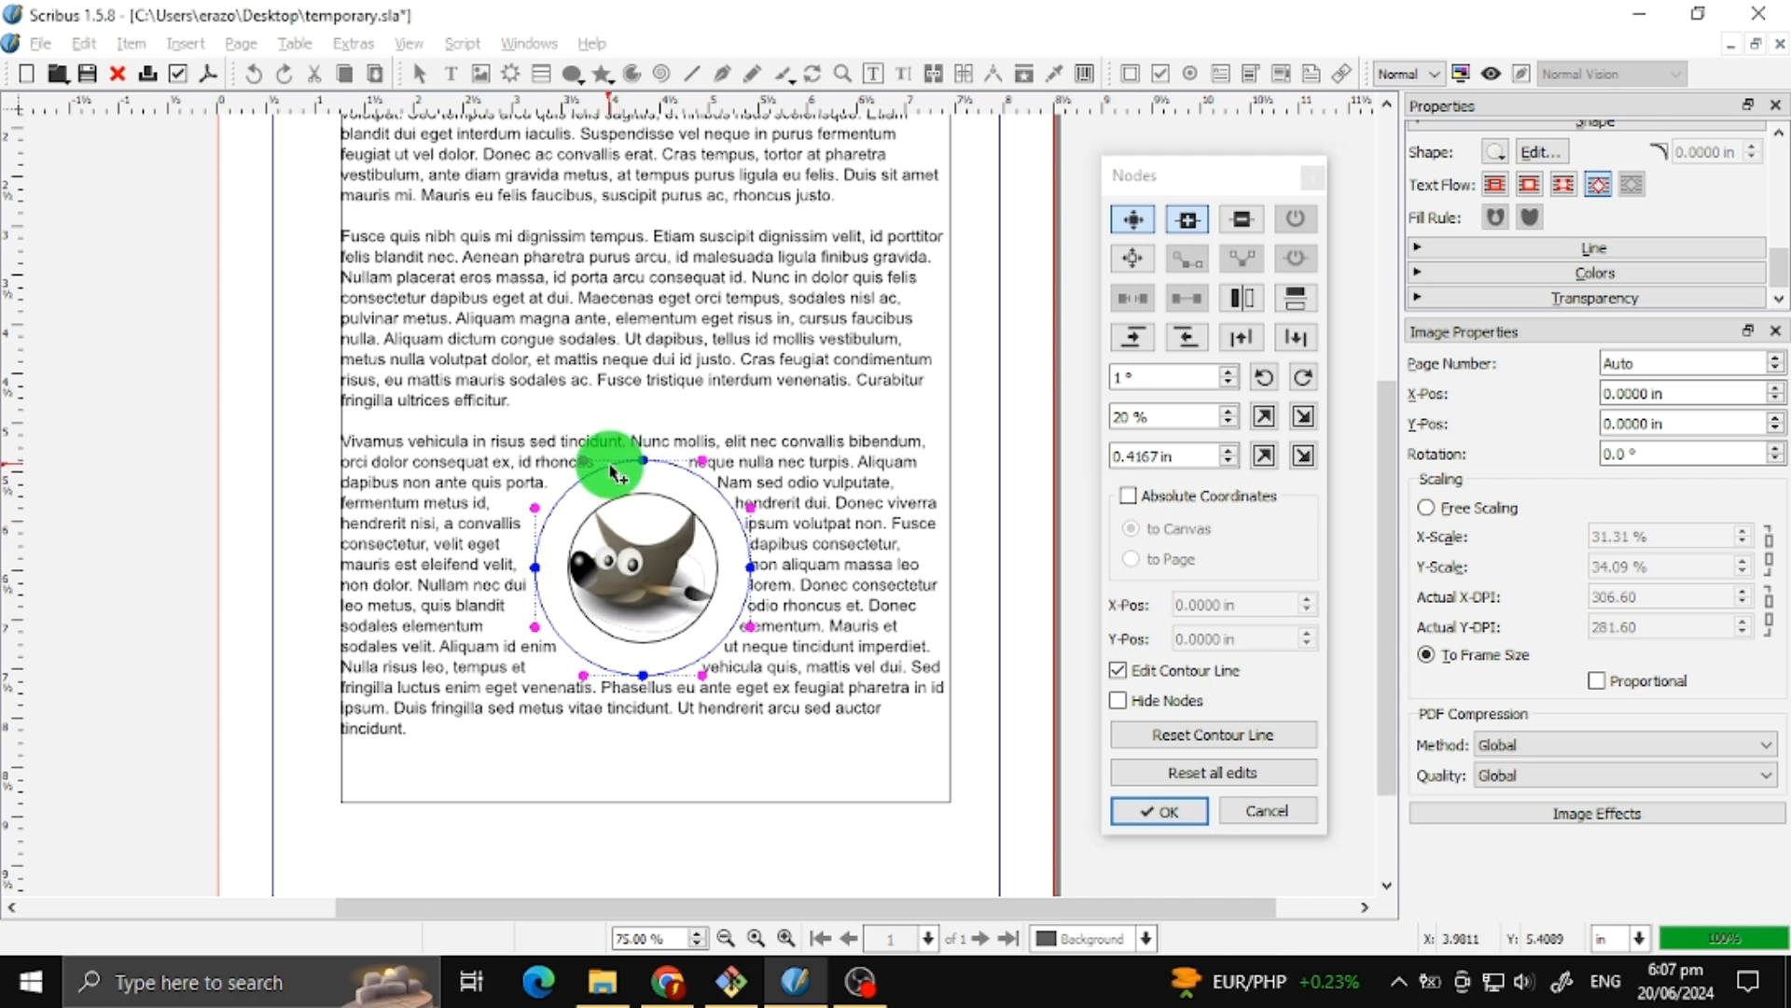
click(667, 464)
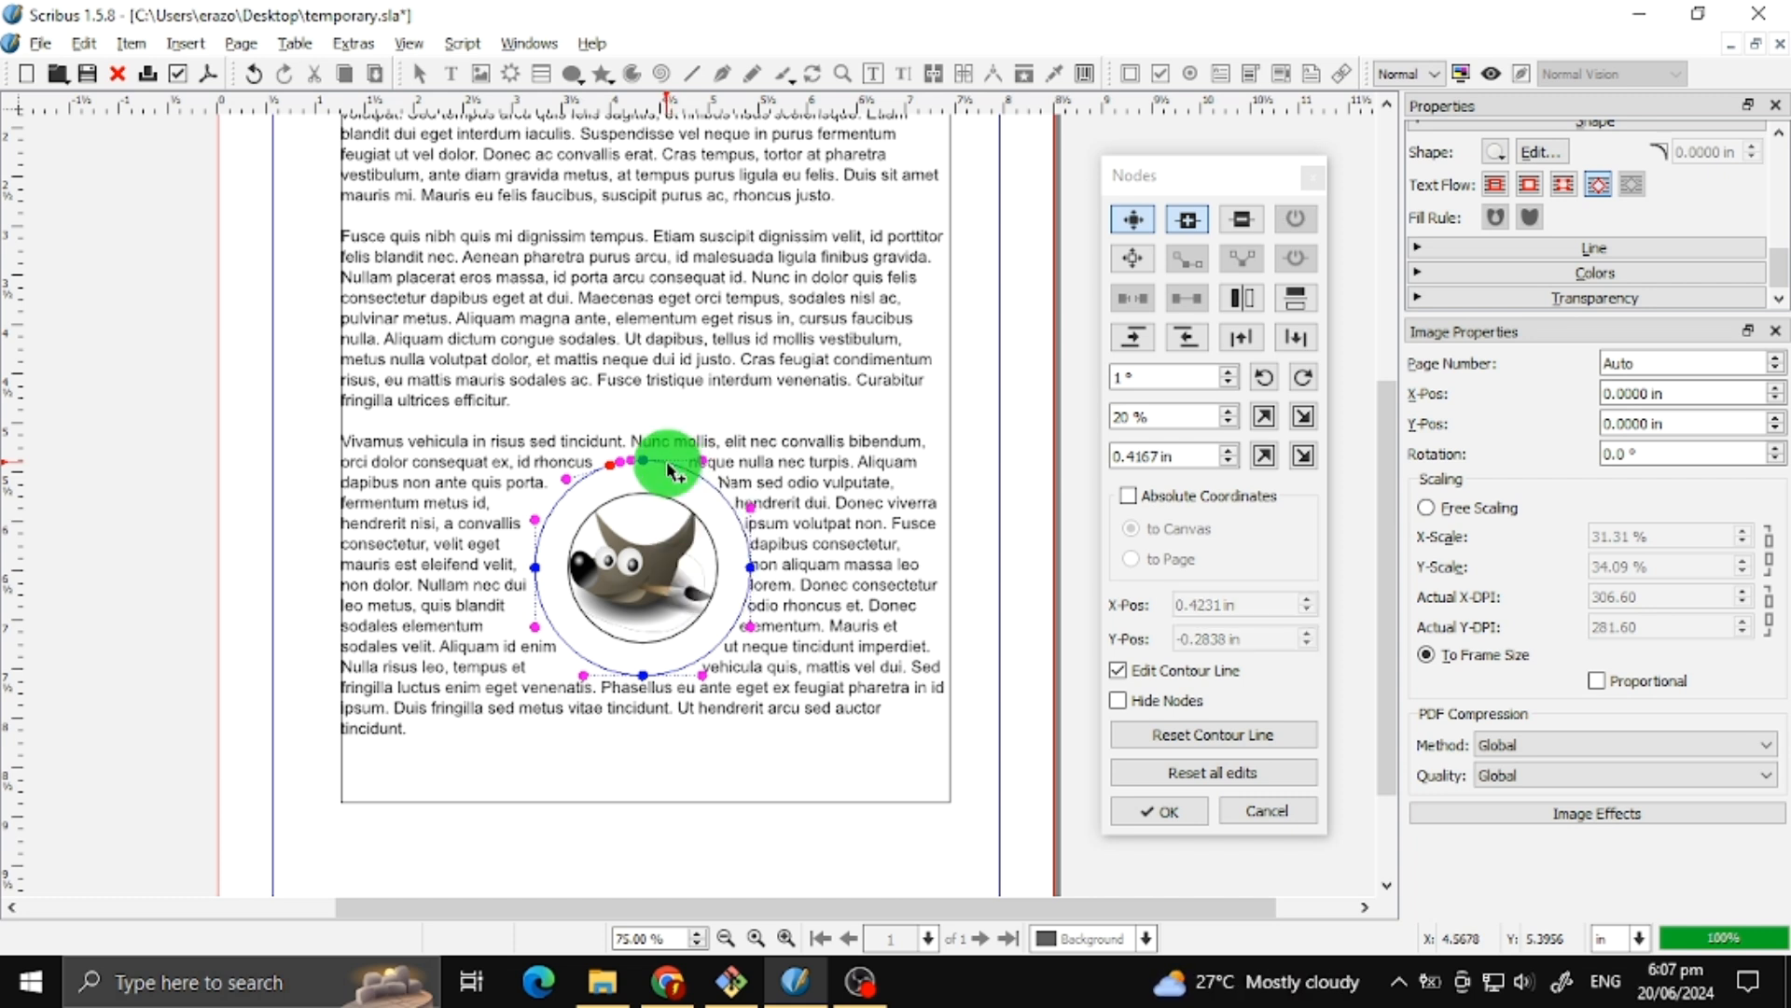
click(728, 501)
click(717, 645)
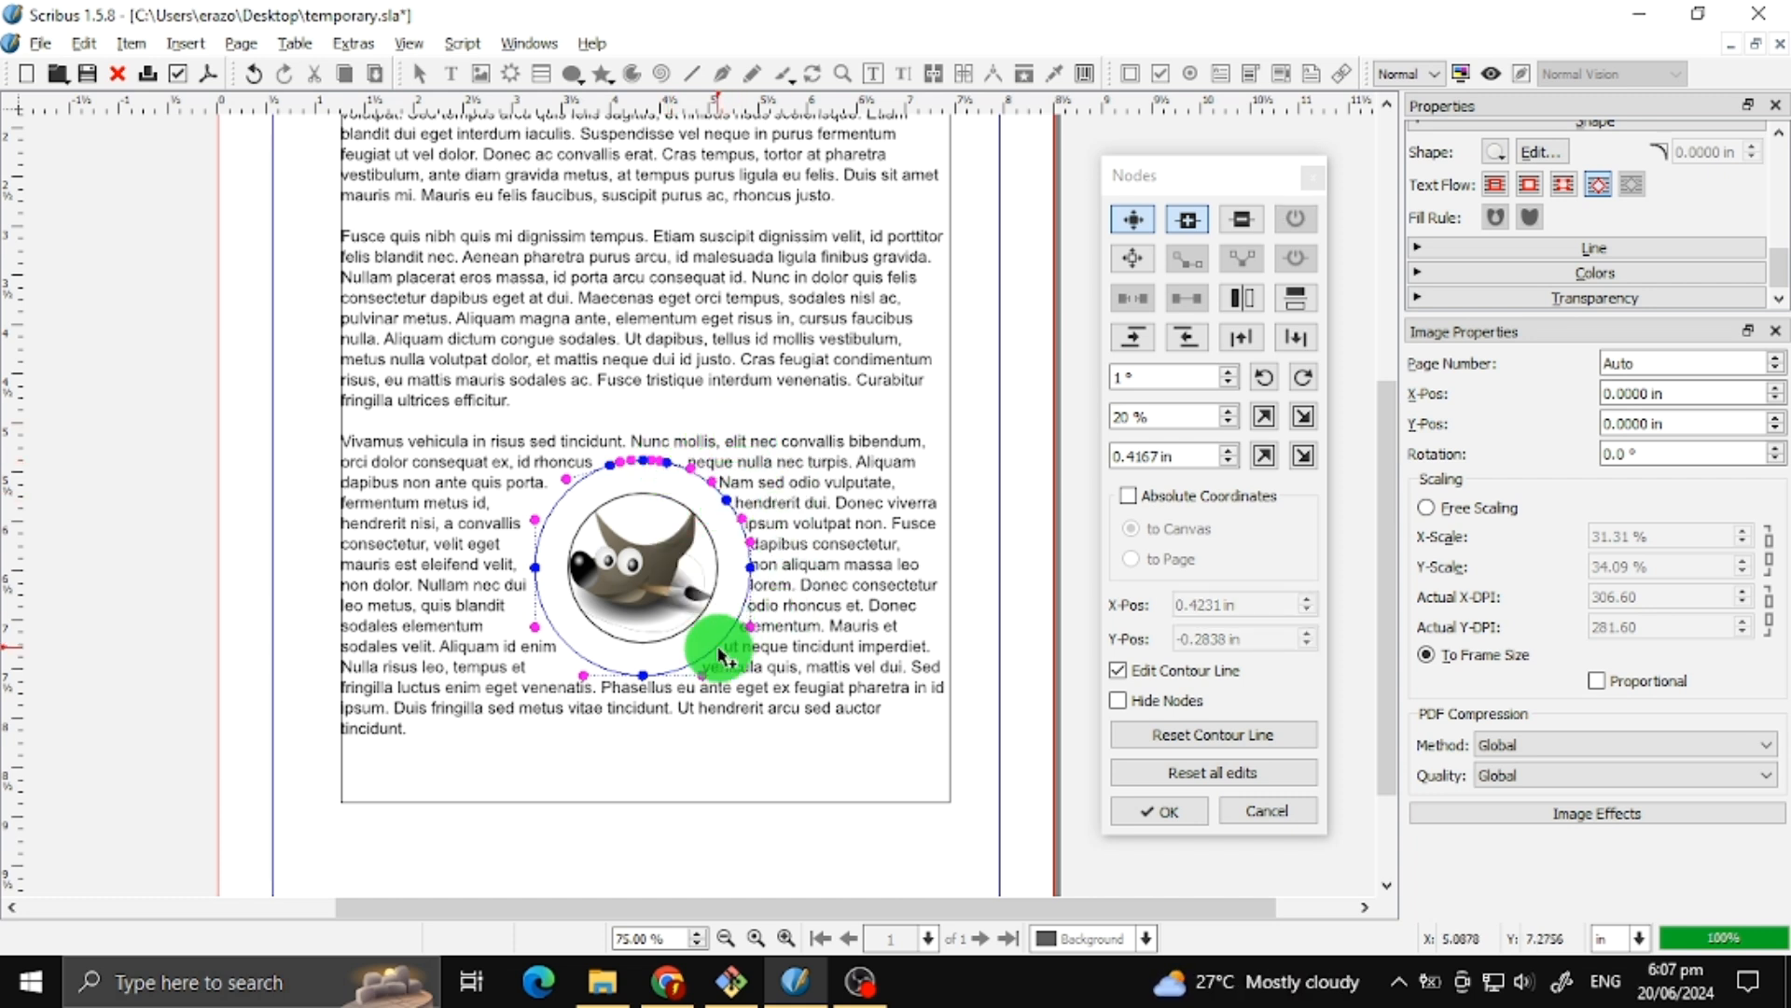
click(566, 643)
click(557, 509)
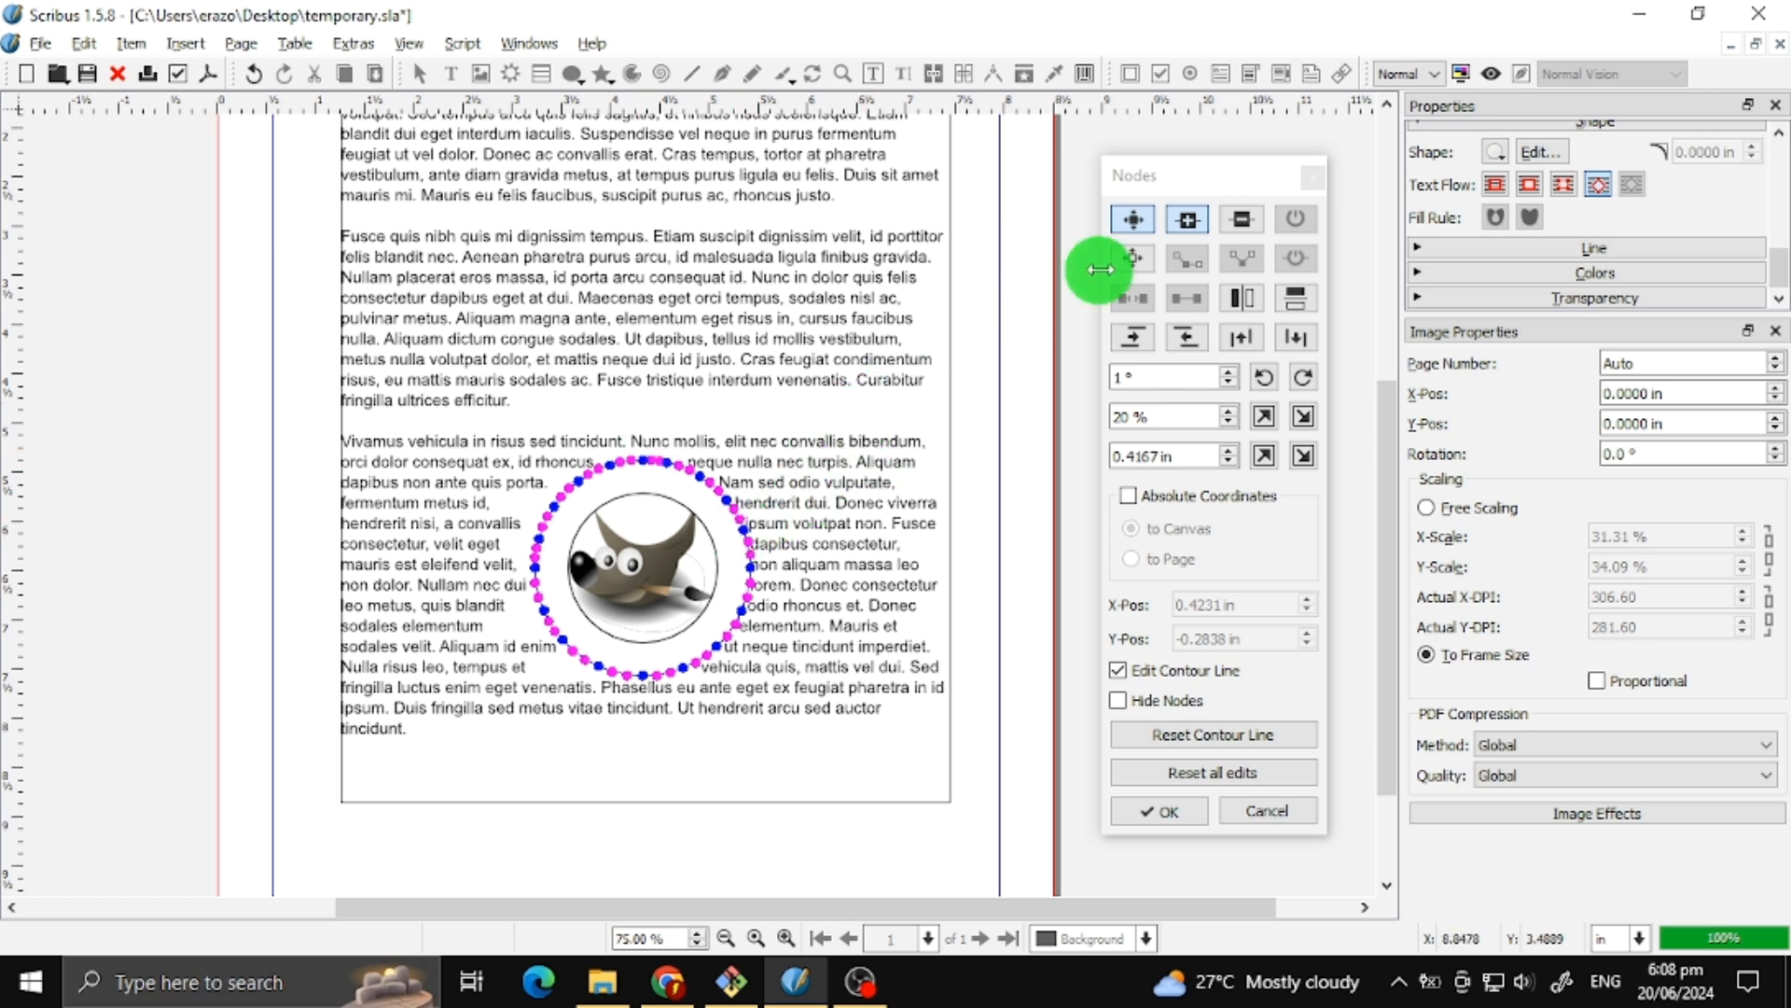
Step: Move the contour nodes at the top, left side and lower left inward to follow the outline of the GIMP icon
click(1140, 220)
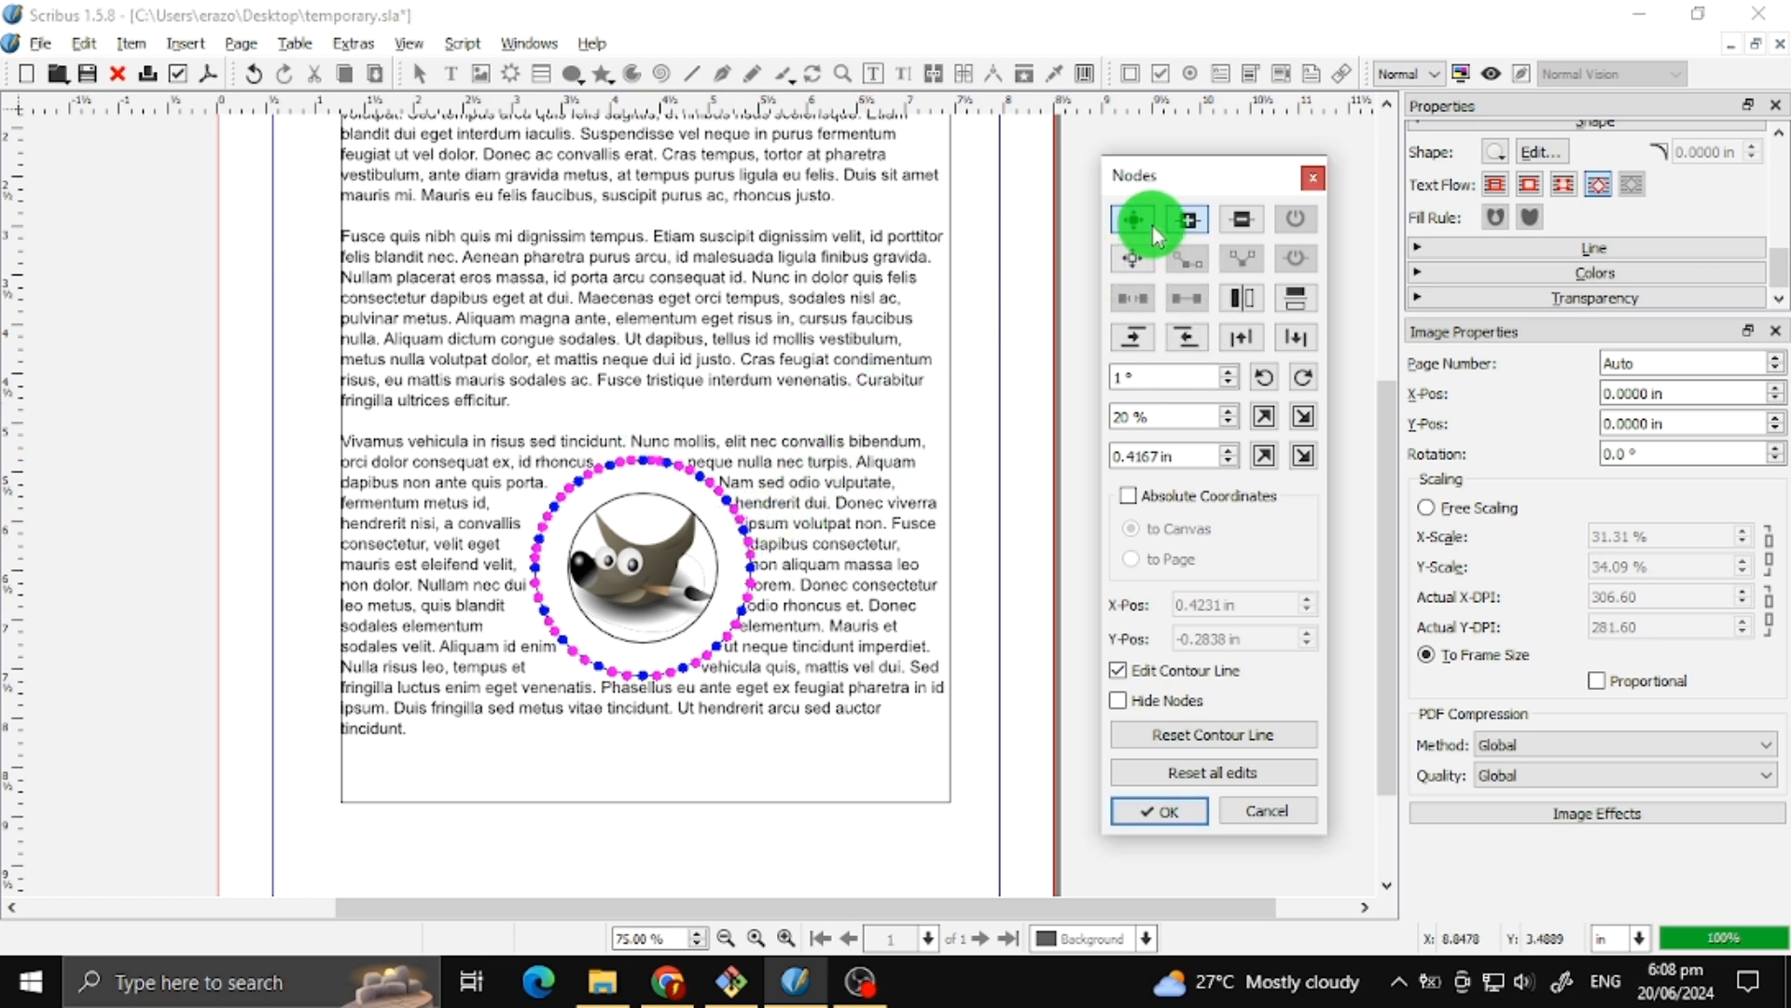
click(643, 462)
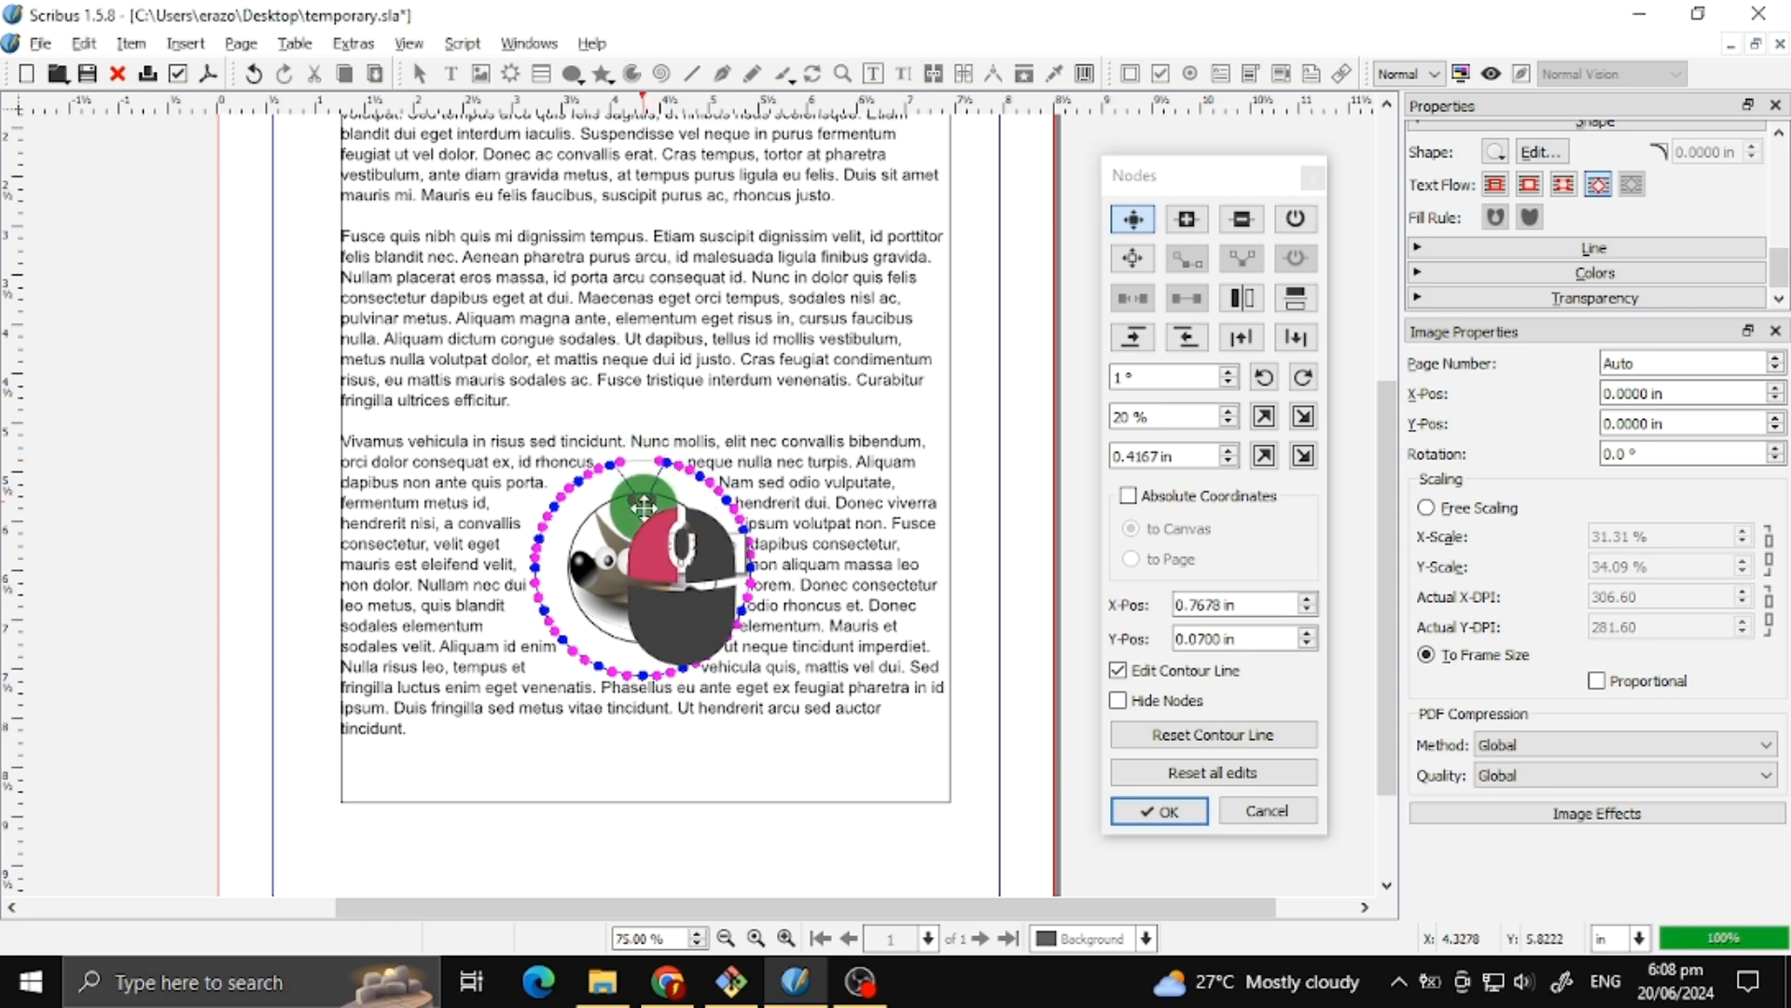
drag(642, 540, 664, 569)
mouse_move(533, 568)
mouse_down()
mouse_move(573, 590)
mouse_move(564, 557)
mouse_up()
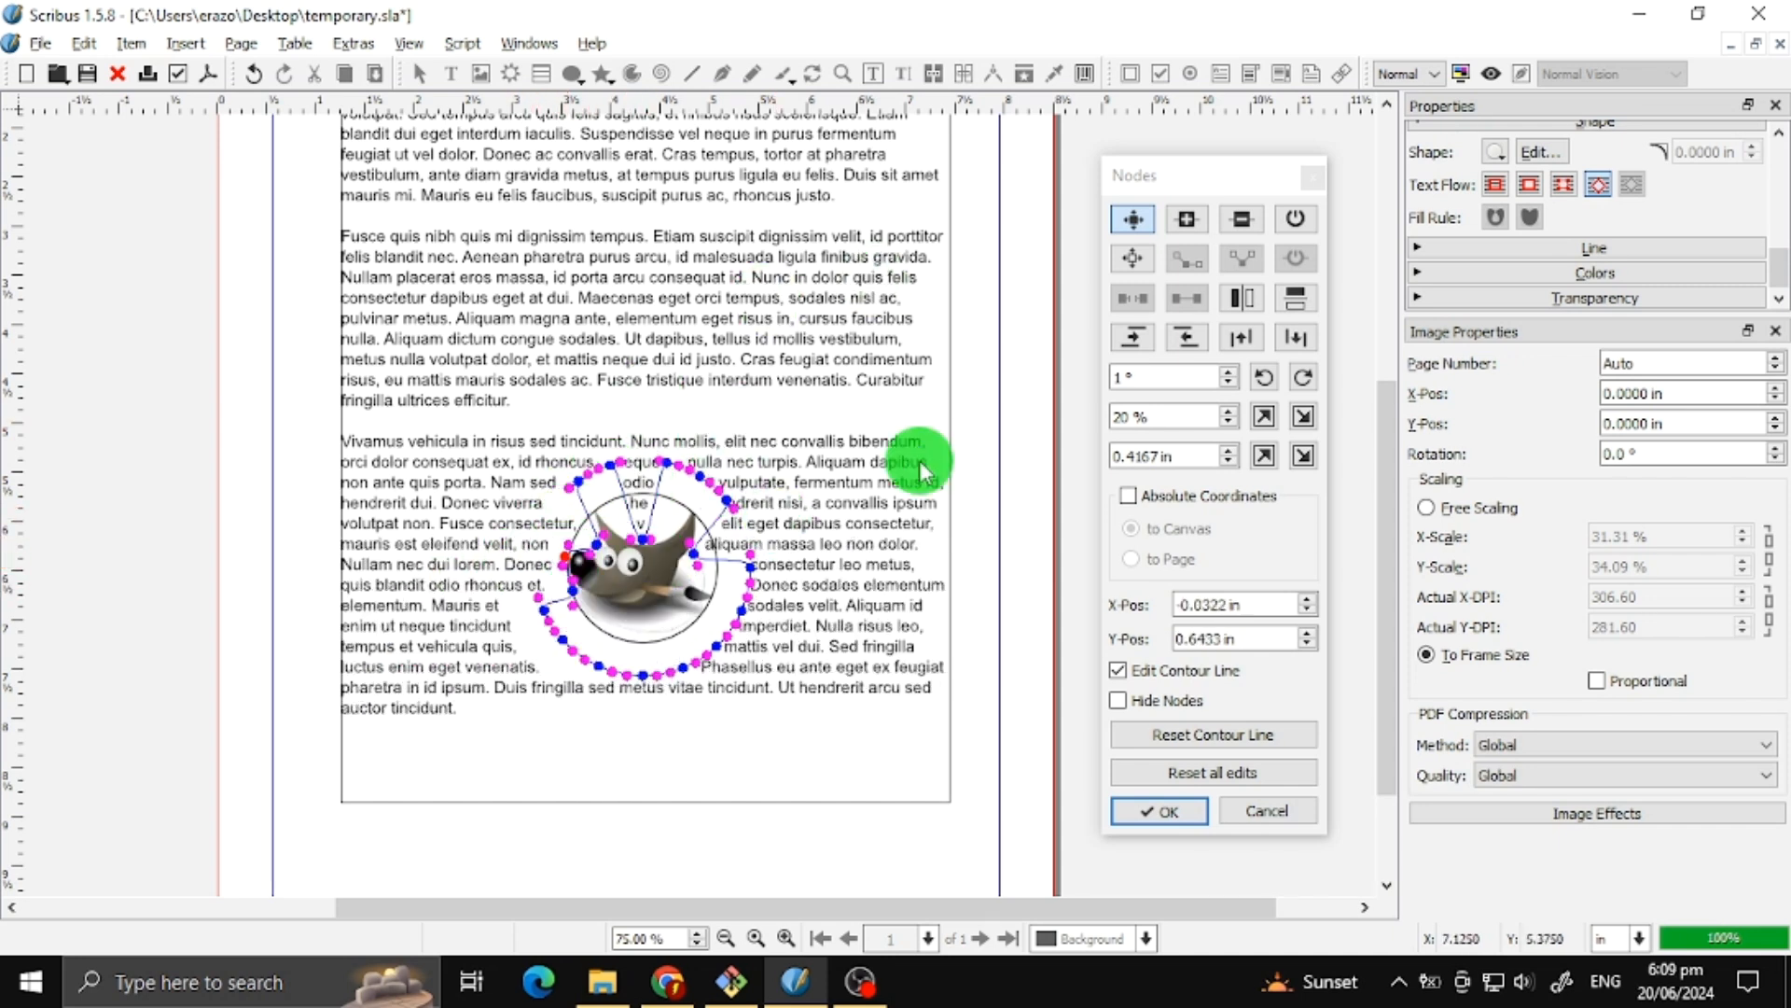
drag(610, 464, 585, 508)
drag(564, 640, 615, 627)
drag(548, 609, 700, 618)
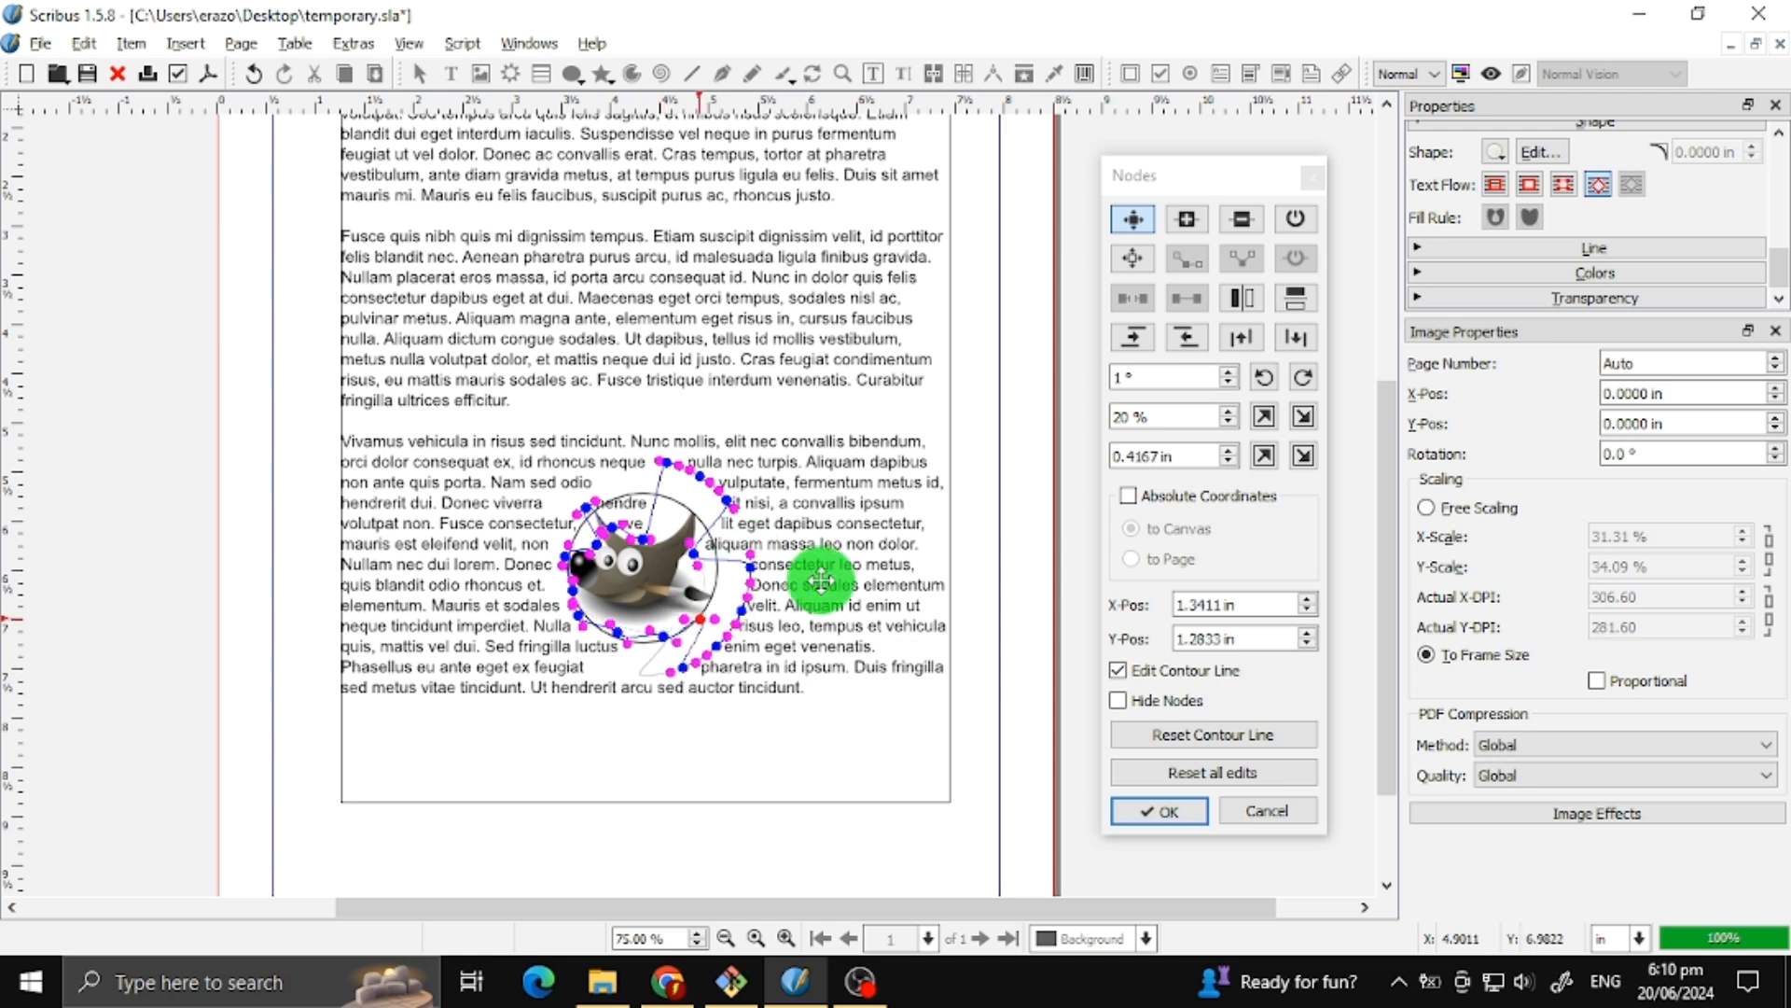
Step: Move the remaining contour nodes on the right side inward to the icon's ear and brush, and finish the node editing
drag(666, 461, 706, 534)
drag(683, 667, 713, 586)
drag(750, 566, 706, 570)
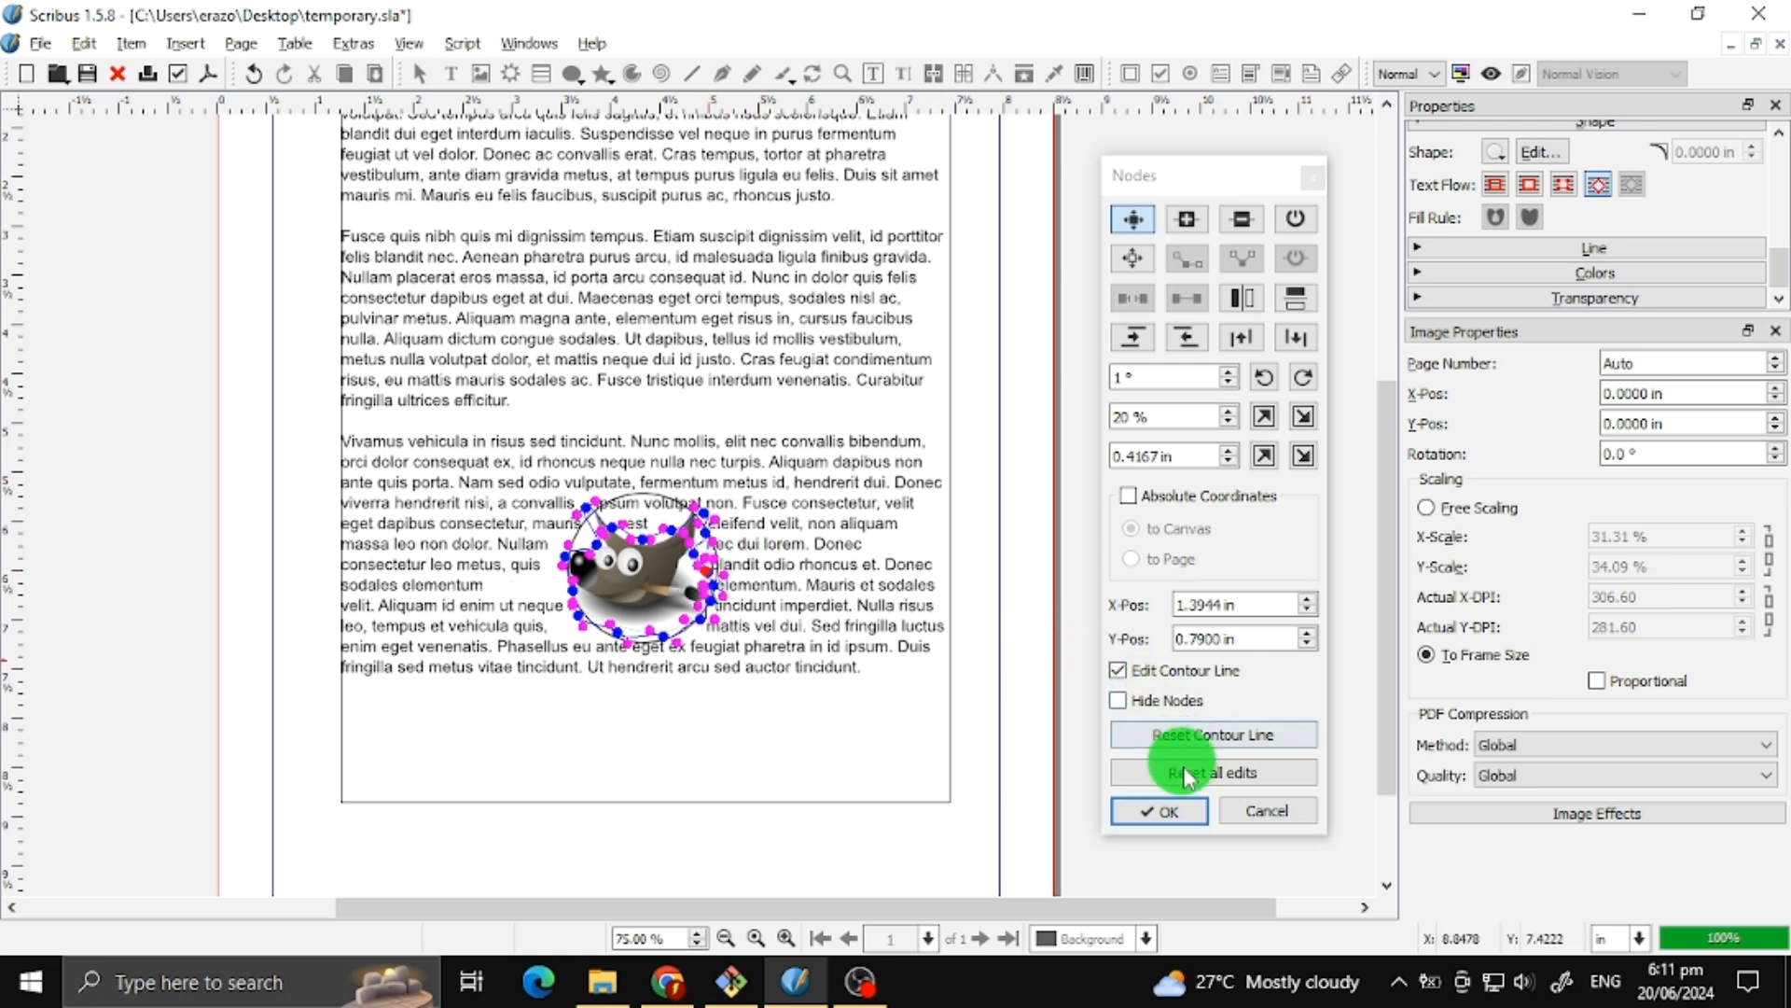
click(1177, 819)
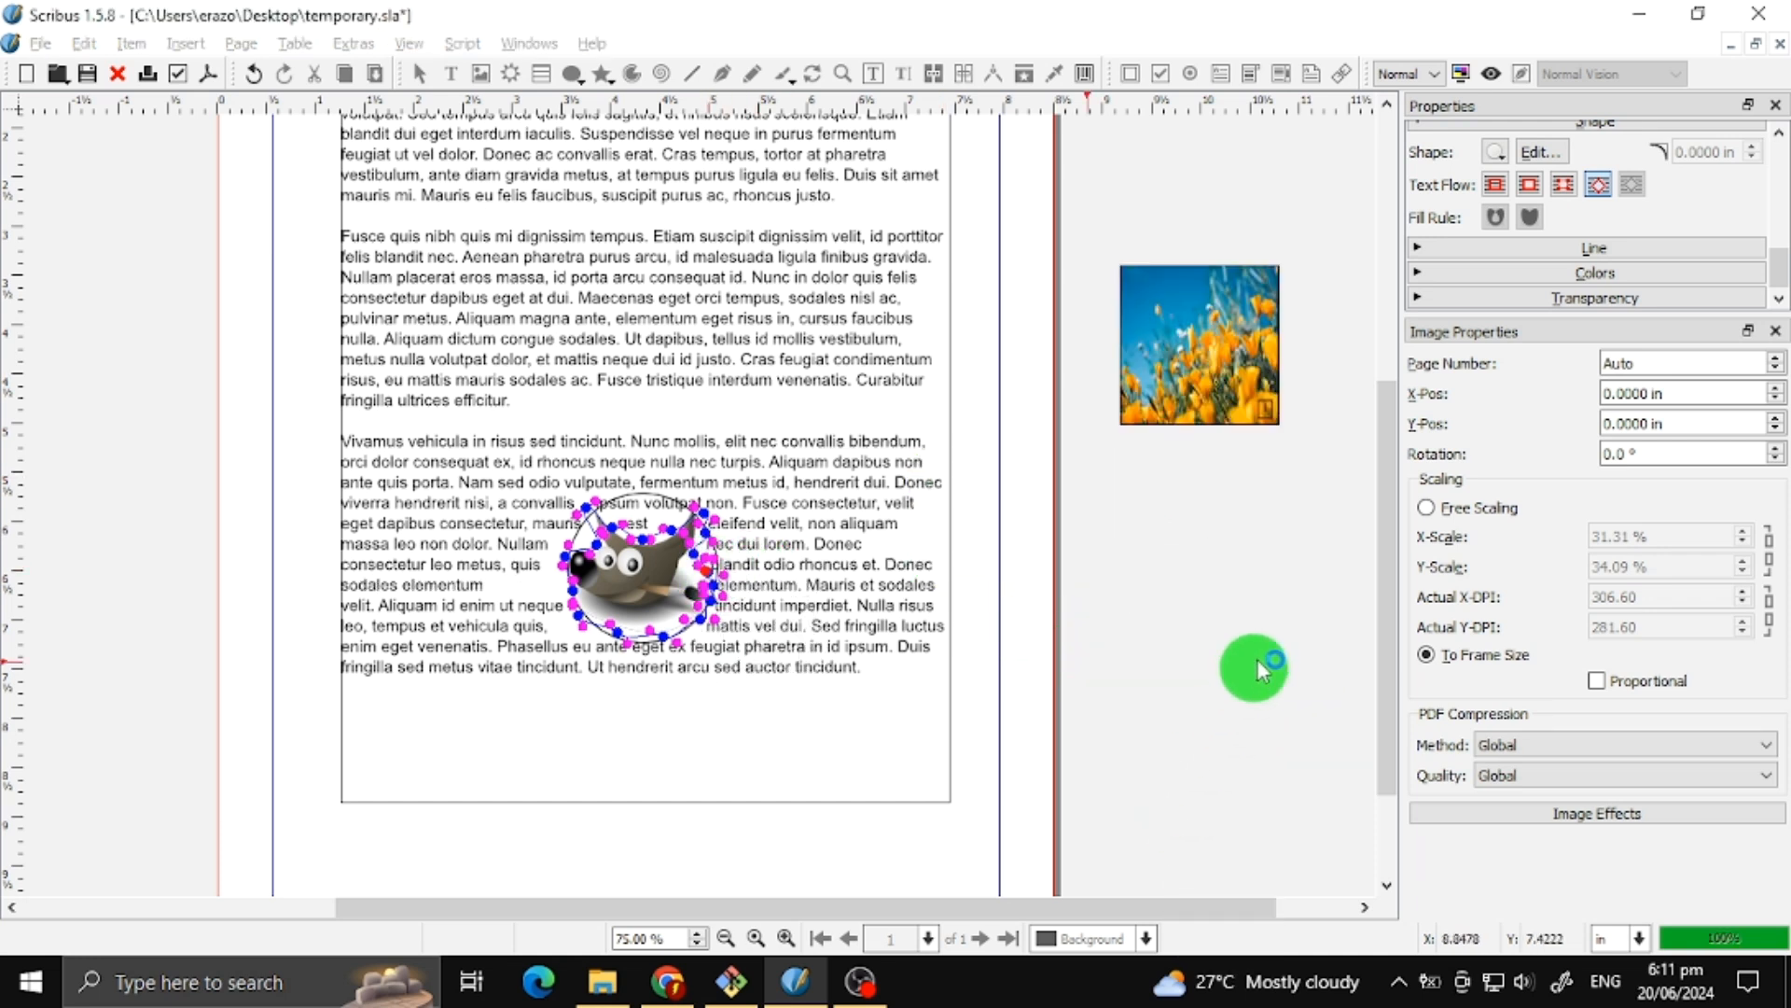